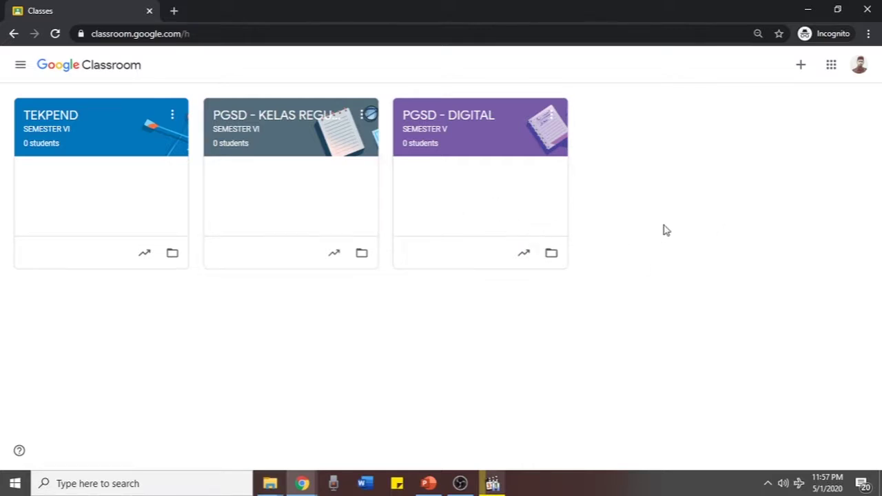
# Start creating a new class, then cancel it without saving
pyautogui.click(804, 72)
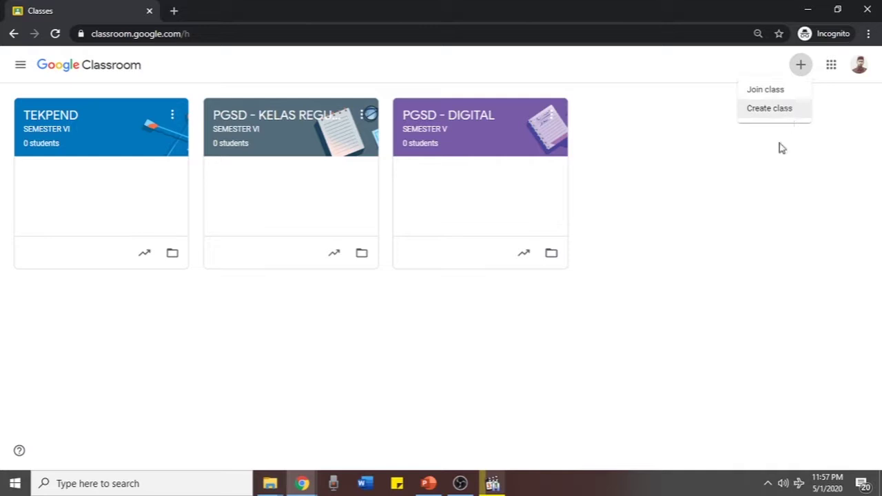
pyautogui.click(792, 111)
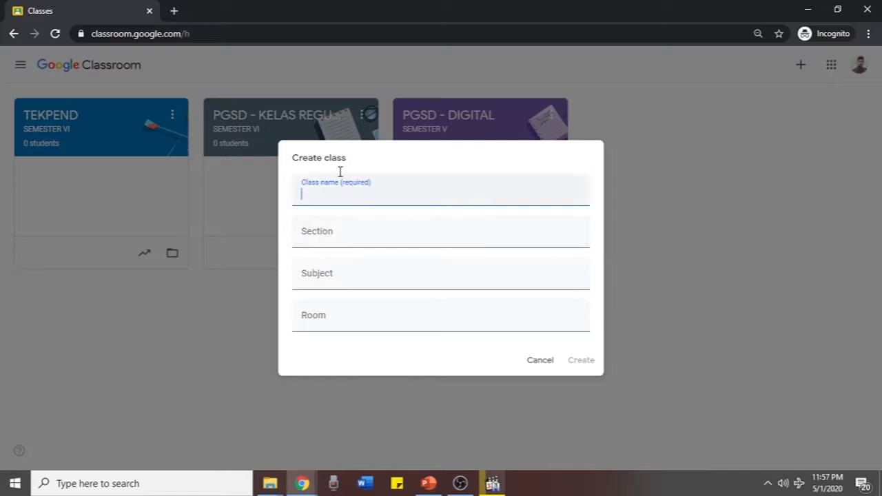
pyautogui.click(324, 276)
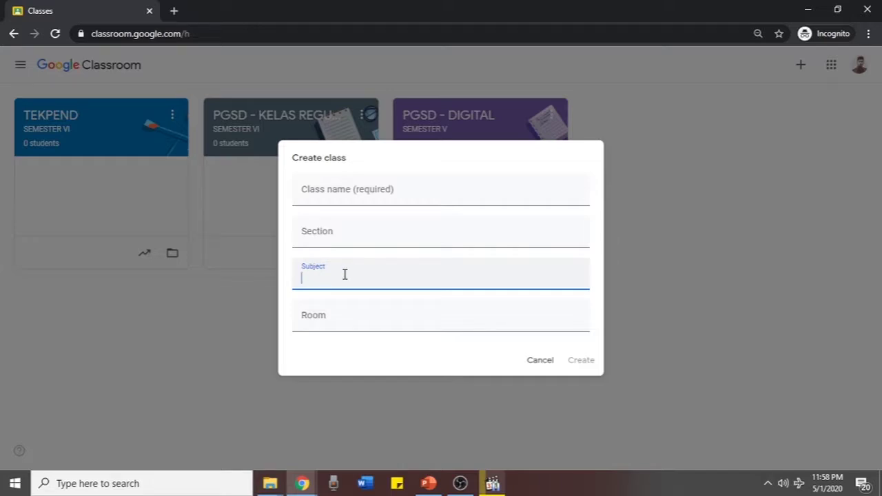
pyautogui.click(333, 319)
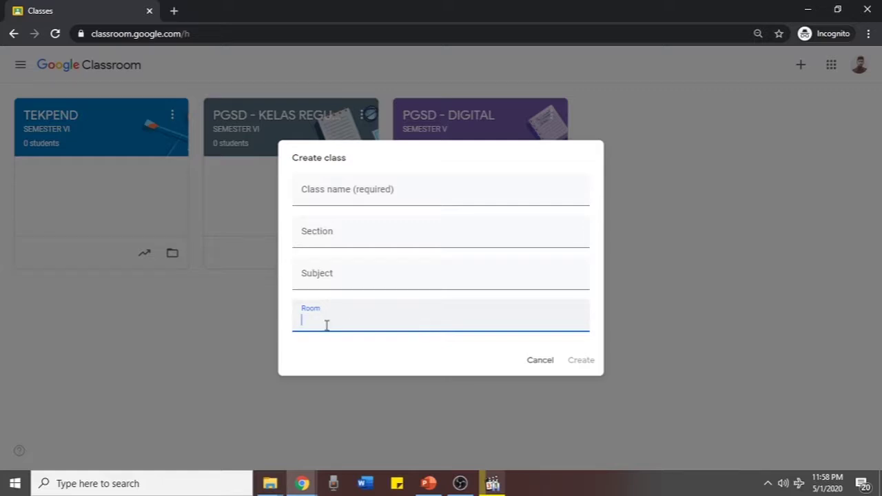
pyautogui.click(540, 361)
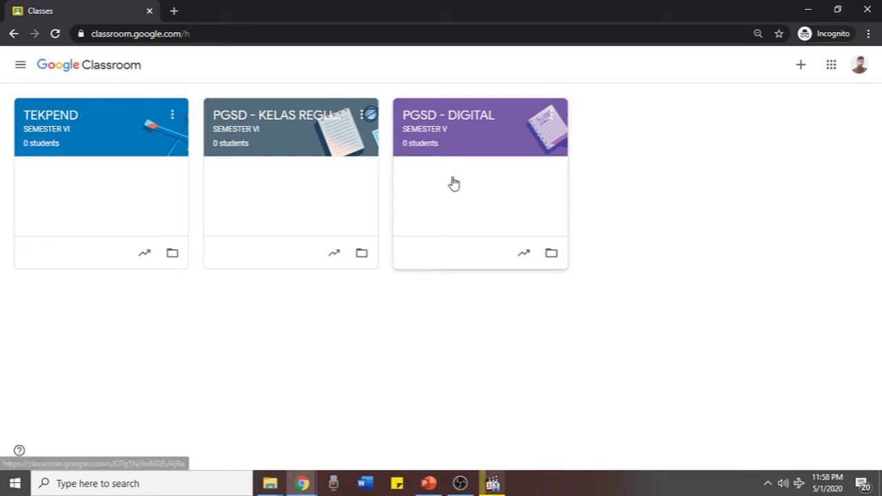
# Open the PGSD - DIGITAL class's settings and look over its class details
pyautogui.click(487, 157)
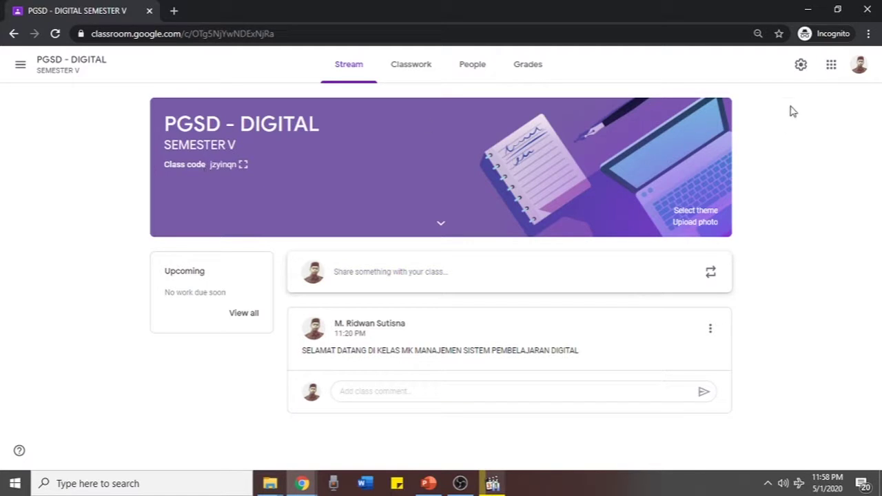
pyautogui.click(801, 66)
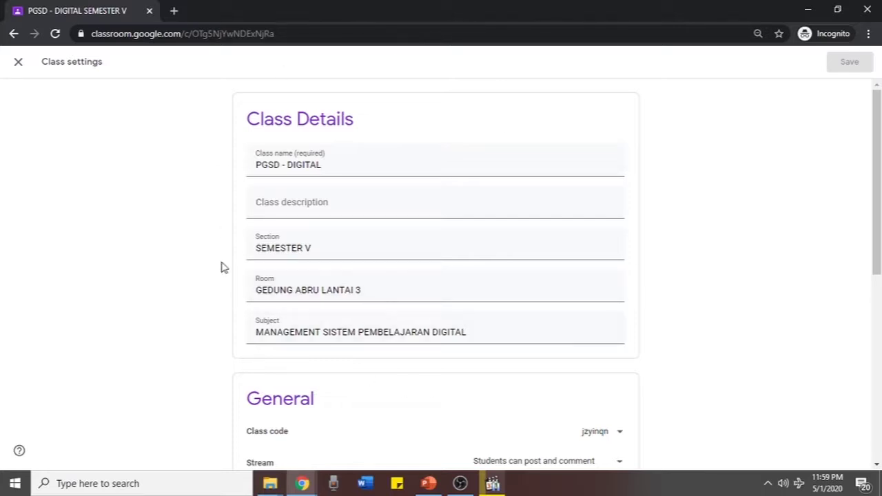
pyautogui.scroll(-1, 185, 270)
pyautogui.scroll(-5, 184, 270)
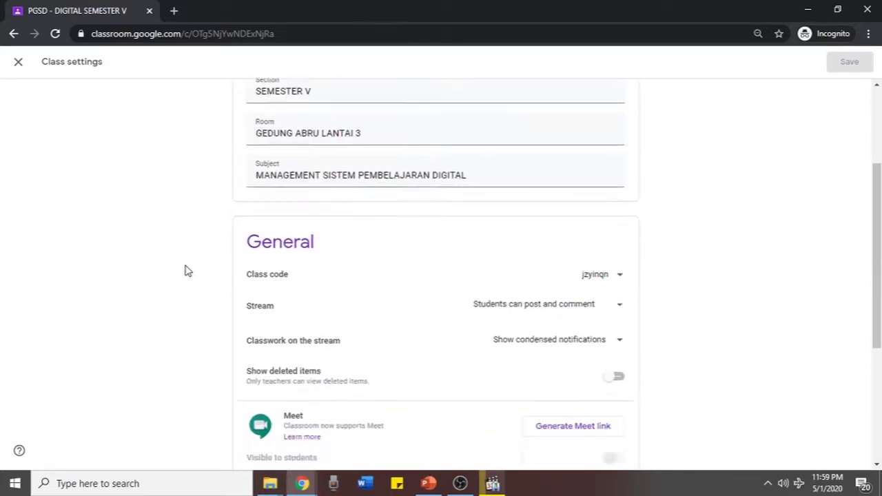
pyautogui.scroll(-1, 185, 255)
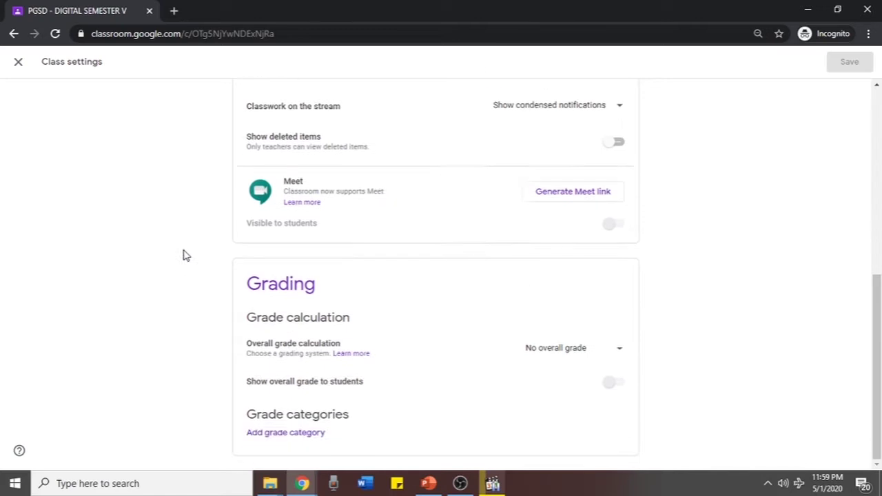
pyautogui.scroll(3, 175, 282)
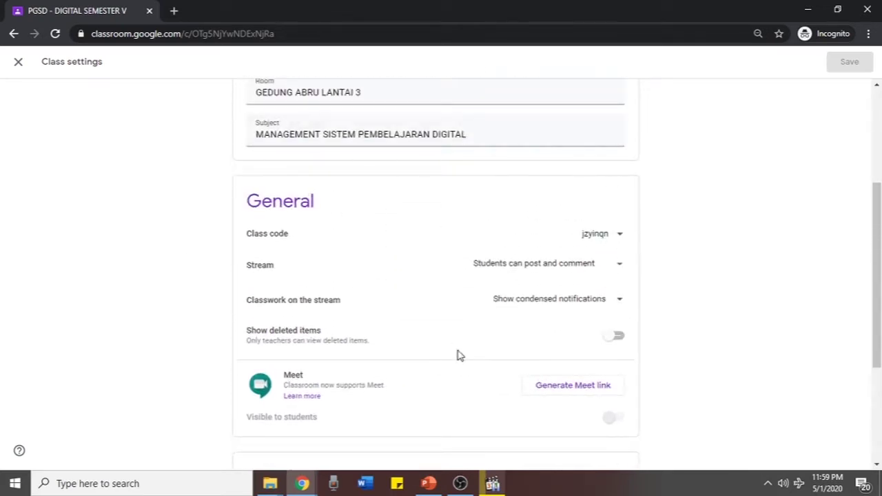
pyautogui.scroll(3, 103, 203)
pyautogui.scroll(-4, 102, 202)
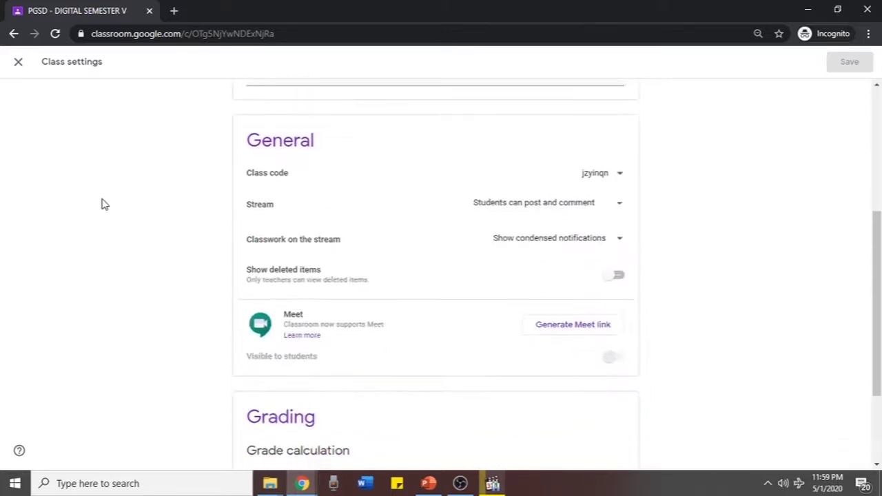
pyautogui.scroll(-1, 103, 204)
pyautogui.scroll(-1, 103, 207)
pyautogui.scroll(6, 103, 207)
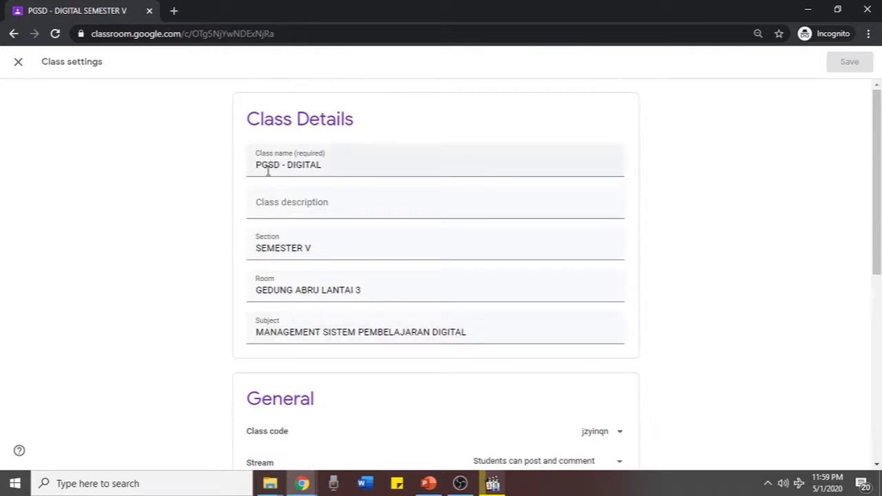
# Correct the Room field to GEDUNG BARU LANTAI 3 and save the class settings
pyautogui.click(308, 291)
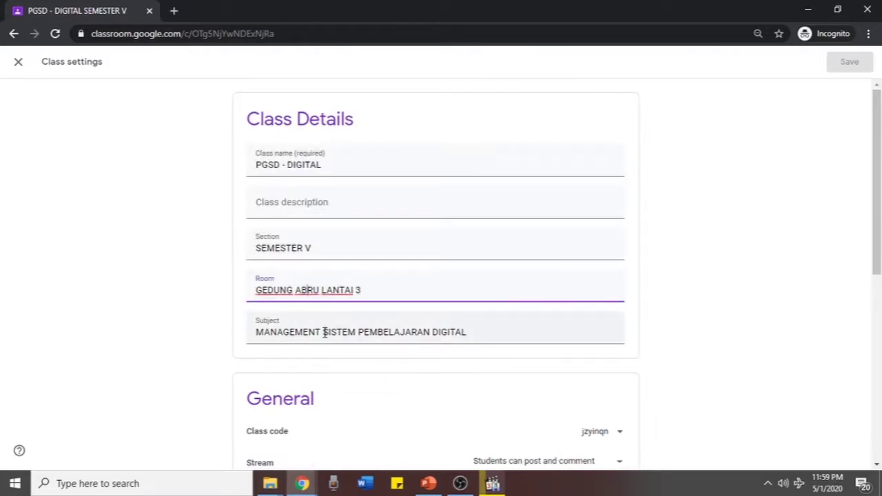
pyautogui.press('BackSpace')
pyautogui.press('BackSpace')
pyautogui.write('BA')
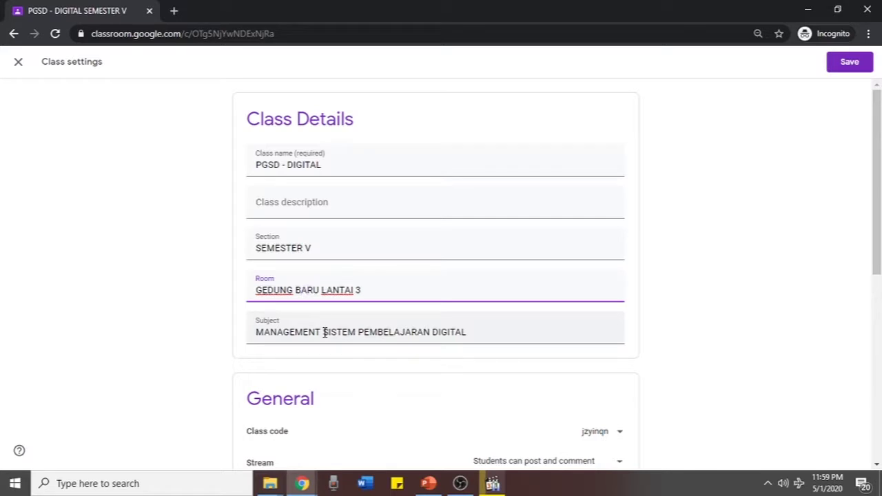
pyautogui.click(841, 61)
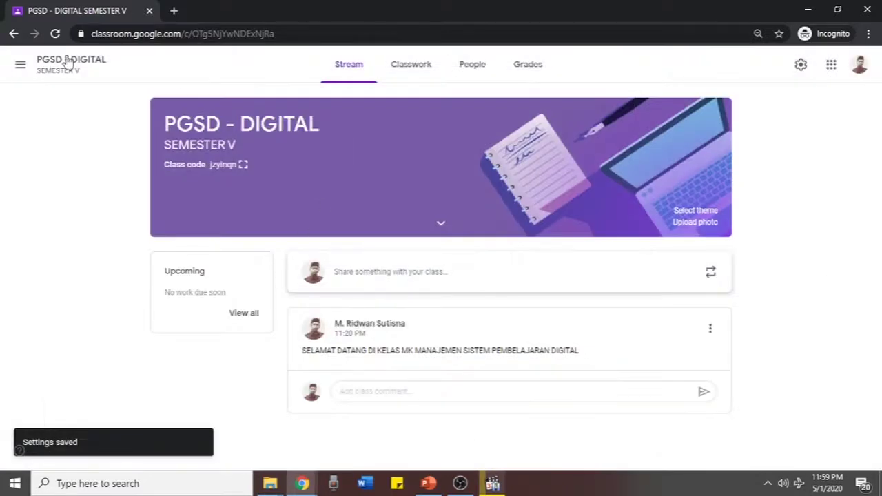
# Return to the Classes list, then view the general Classroom Settings page
pyautogui.click(18, 67)
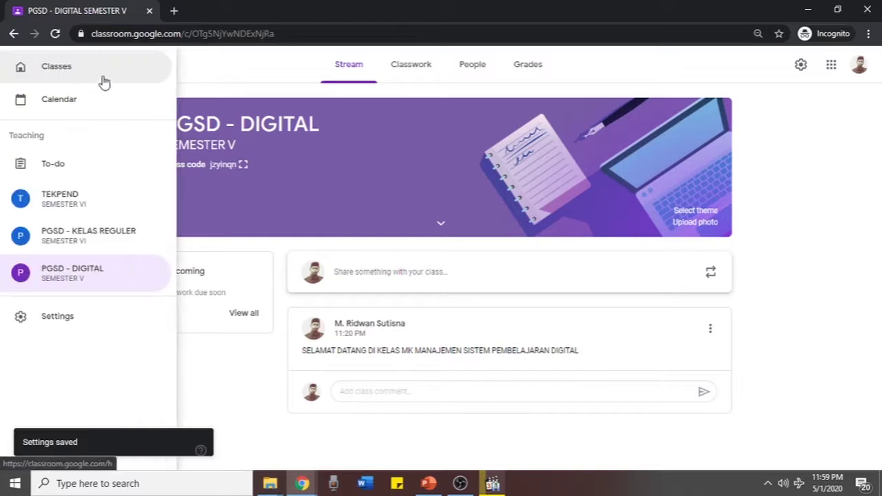
pyautogui.click(103, 81)
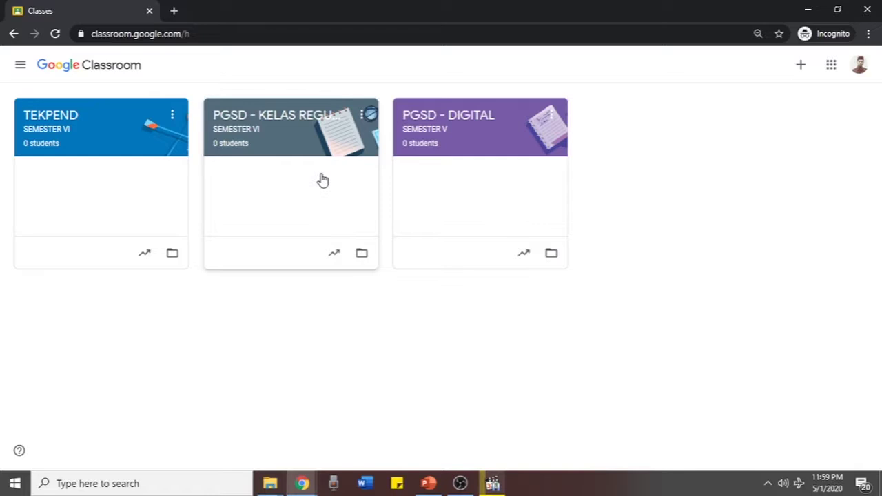
pyautogui.click(20, 65)
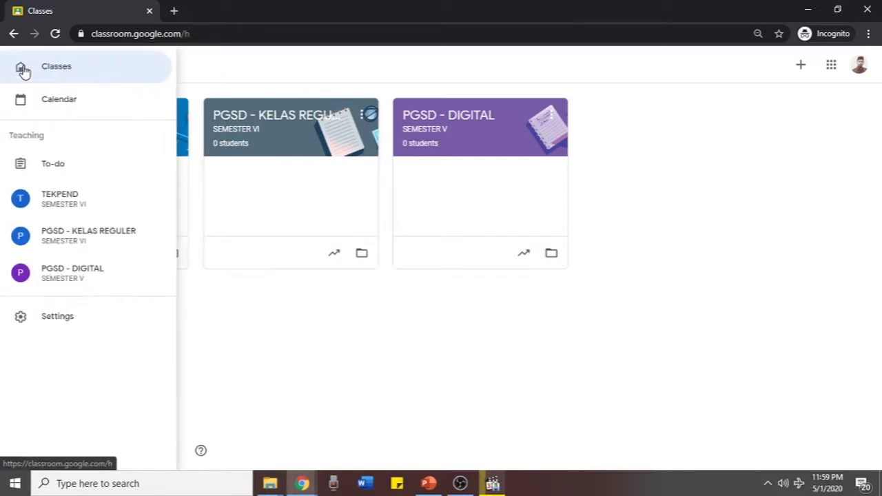
pyautogui.click(62, 320)
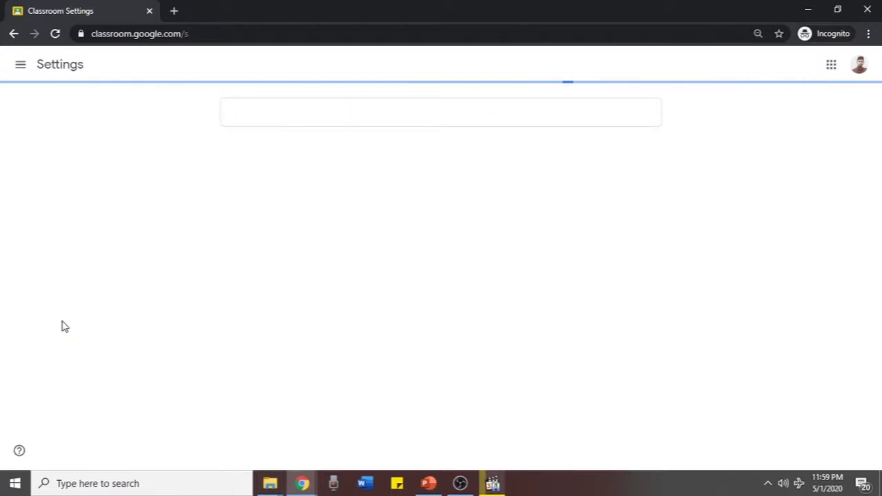
pyautogui.scroll(-3, 62, 325)
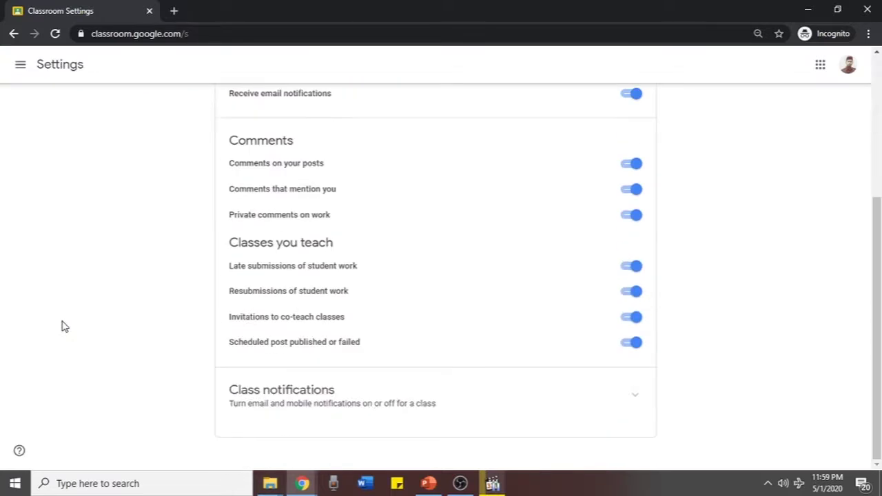
pyautogui.scroll(3, 61, 324)
# Go back to the Classes list and show the TEKPEND class's options
pyautogui.click(26, 72)
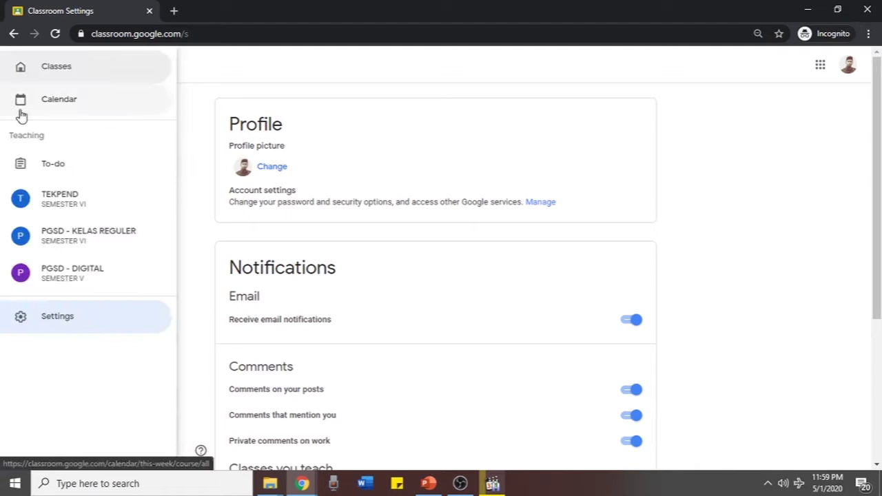
pyautogui.click(51, 76)
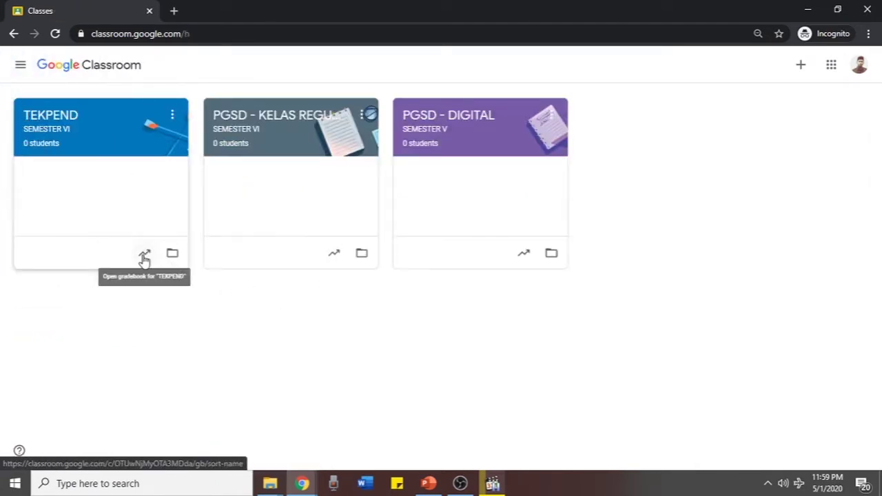
pyautogui.click(172, 116)
pyautogui.click(273, 357)
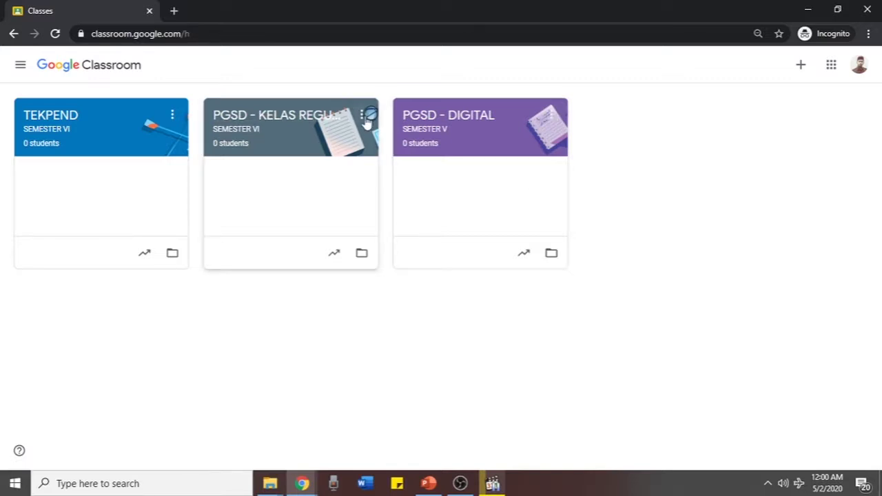
pyautogui.click(551, 116)
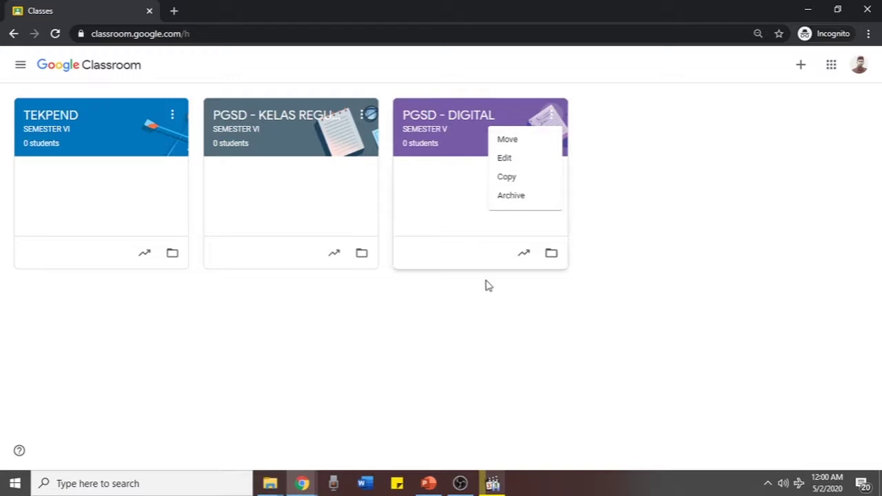
pyautogui.click(483, 346)
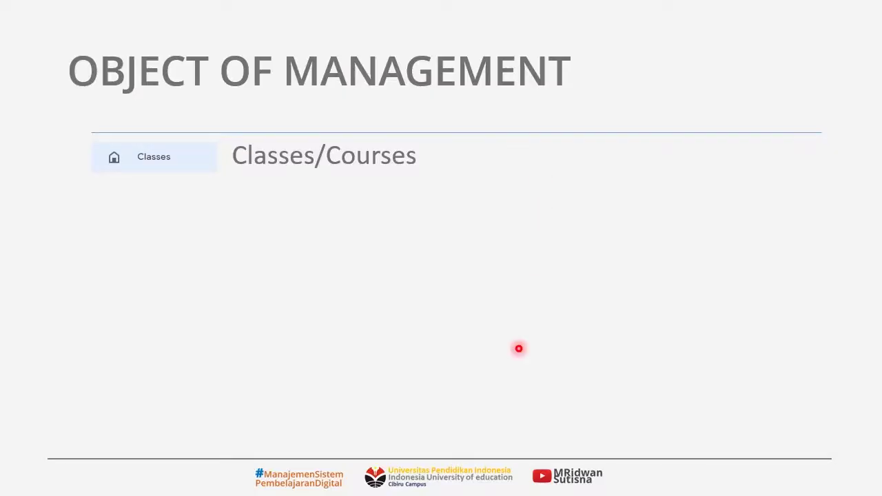
# Reveal the People item on the OBJECT OF MANAGEMENT slide, then return to Classroom
pyautogui.press('Right')
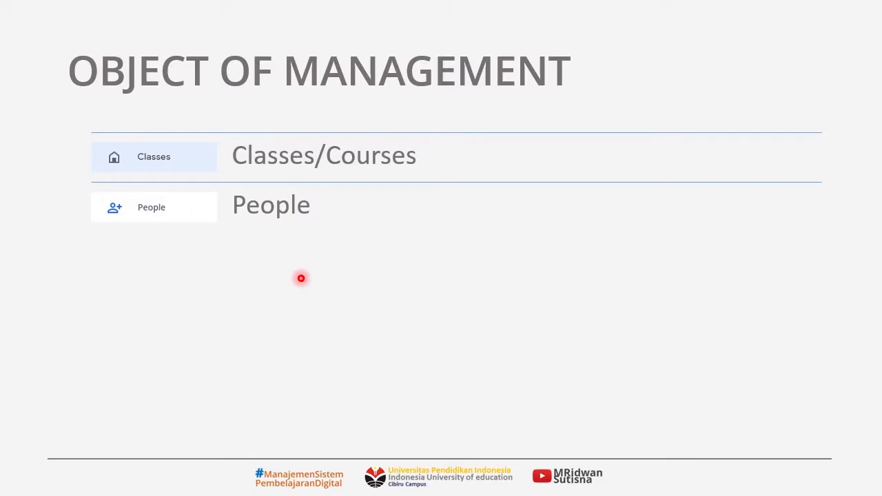
pyautogui.hotkey('alt', 'Tab')
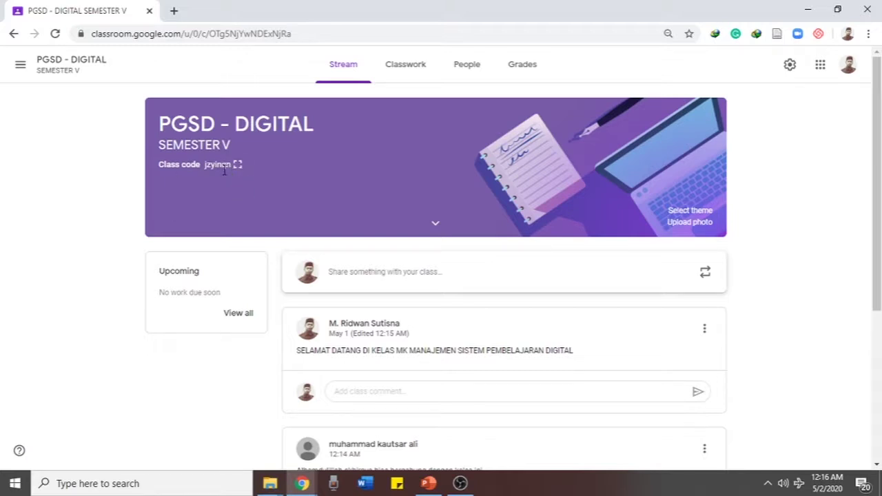
# Copy the enlarged class join code, then bring up join-class options in the other account
pyautogui.click(238, 165)
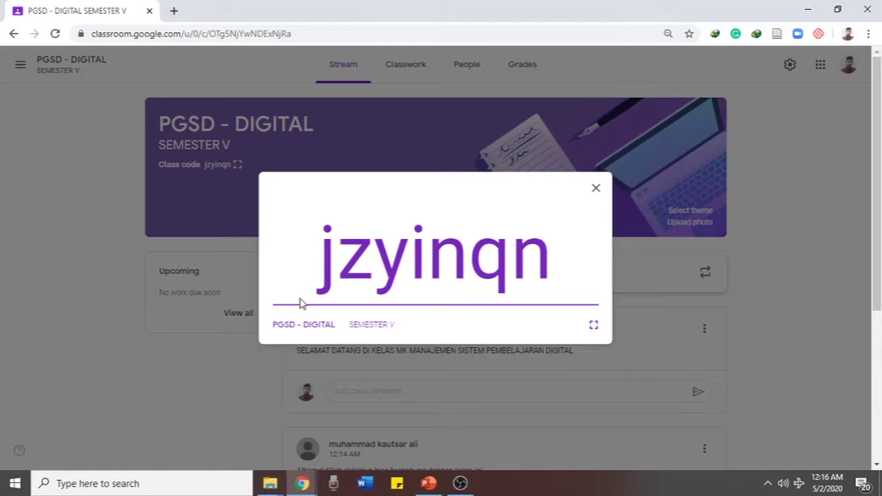
pyautogui.moveTo(301, 272); pyautogui.dragTo(520, 273)
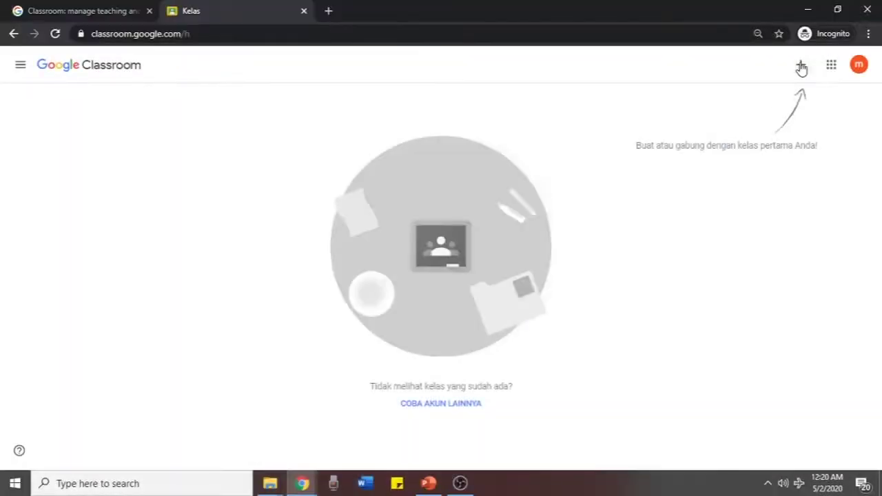
pyautogui.click(800, 66)
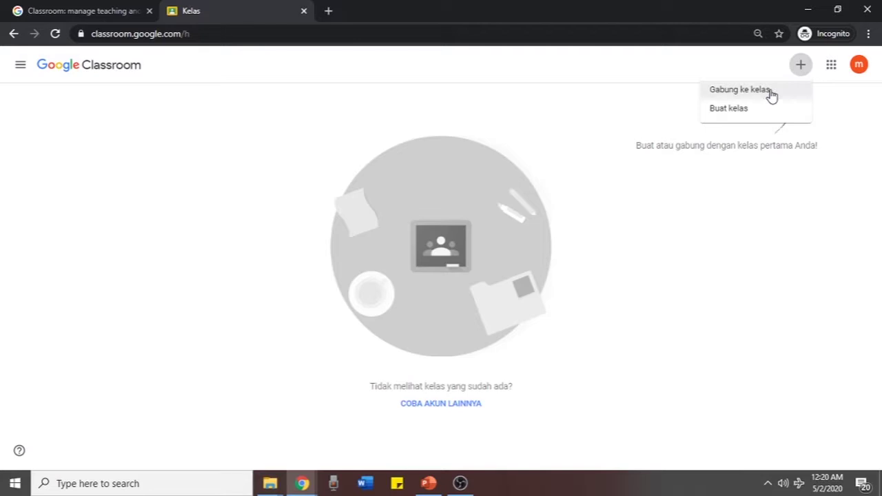
# Join the PGSD - DIGITAL class by pasting the copied class code and confirming
pyautogui.click(770, 91)
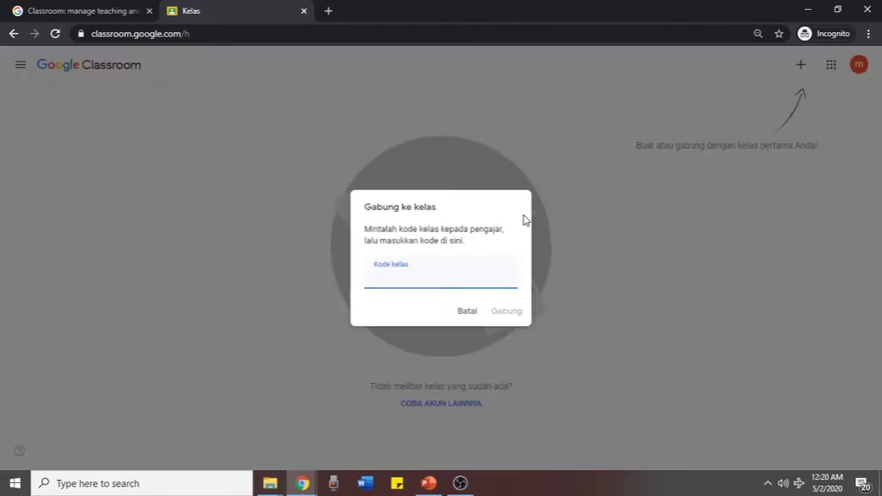
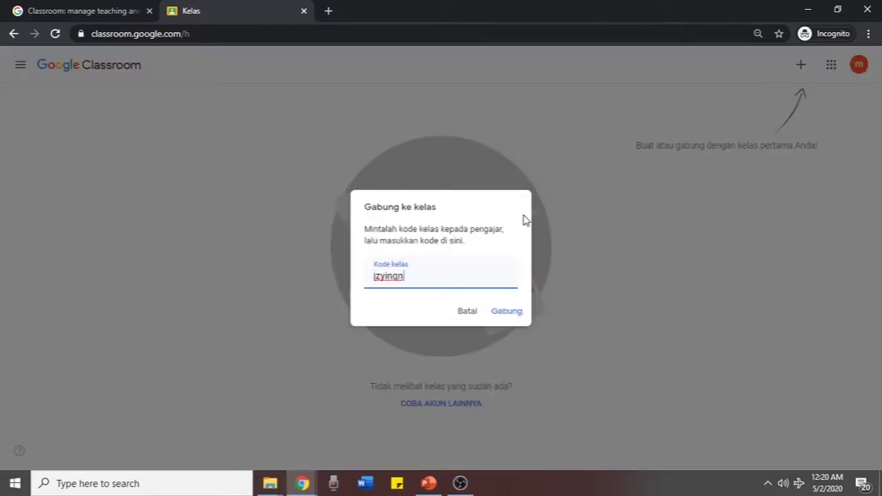
pyautogui.click(508, 311)
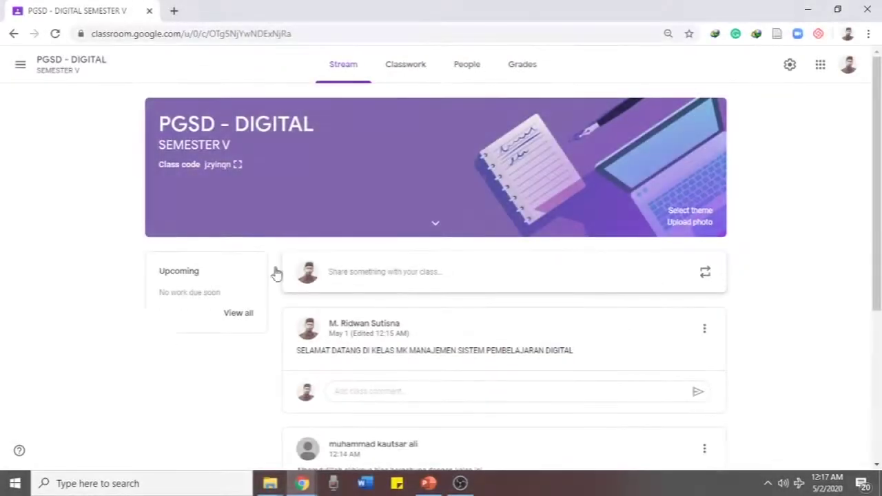
# Open the People list and view each of the two students' work overviews
pyautogui.click(466, 65)
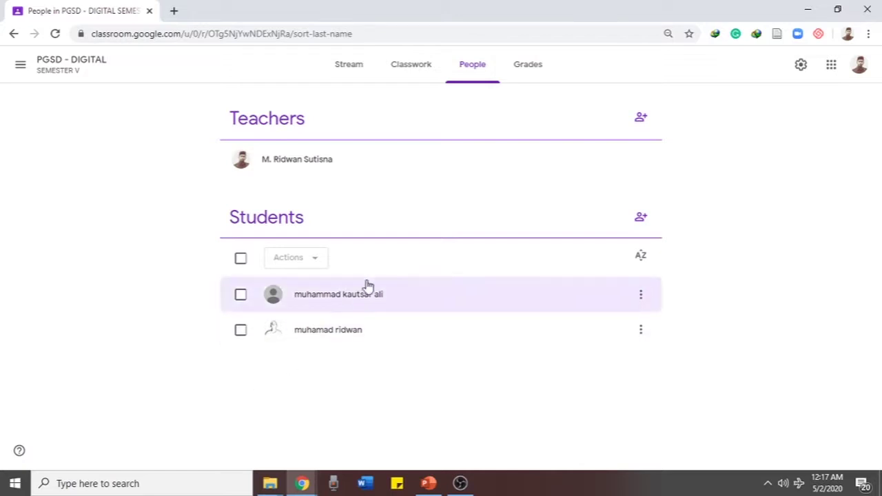
pyautogui.click(337, 297)
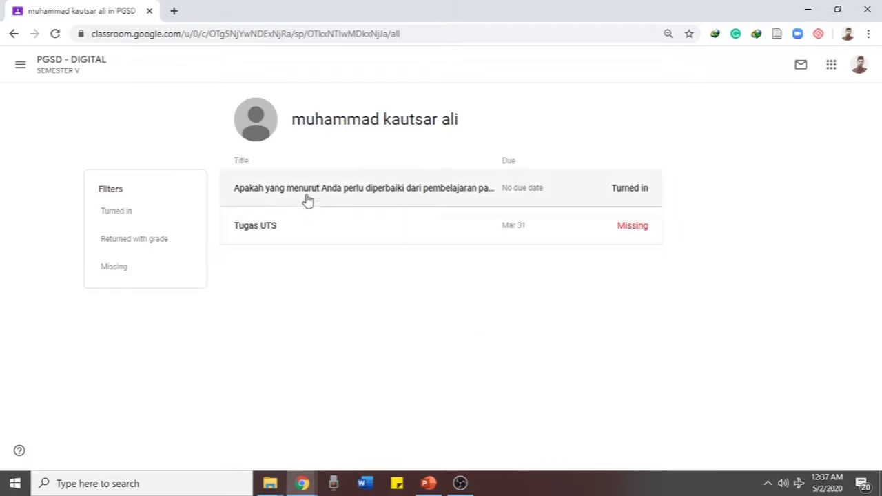
pyautogui.click(12, 33)
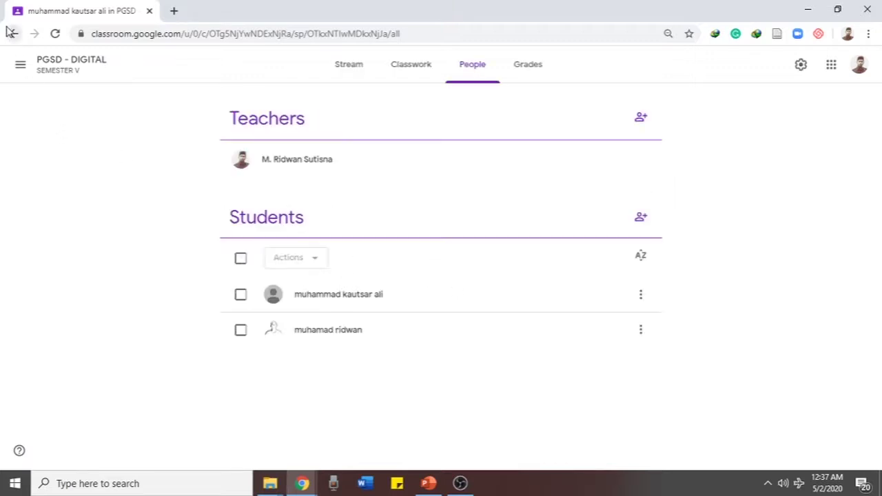
pyautogui.click(340, 334)
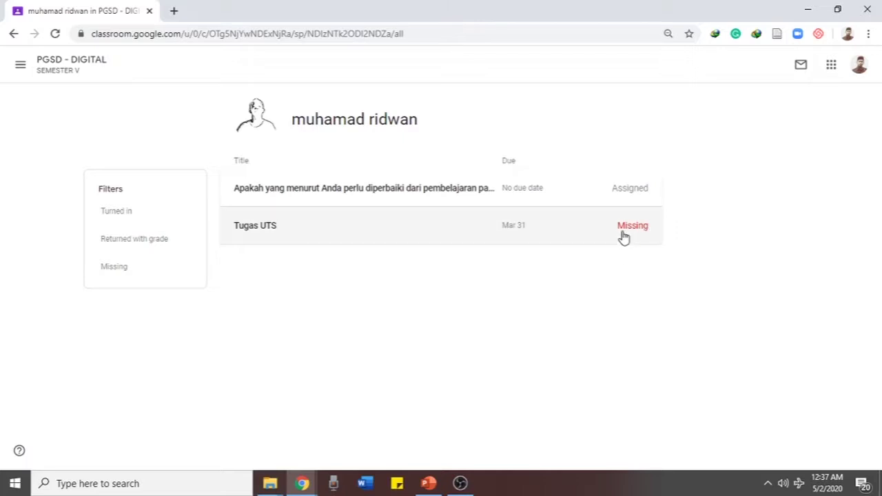
pyautogui.click(14, 33)
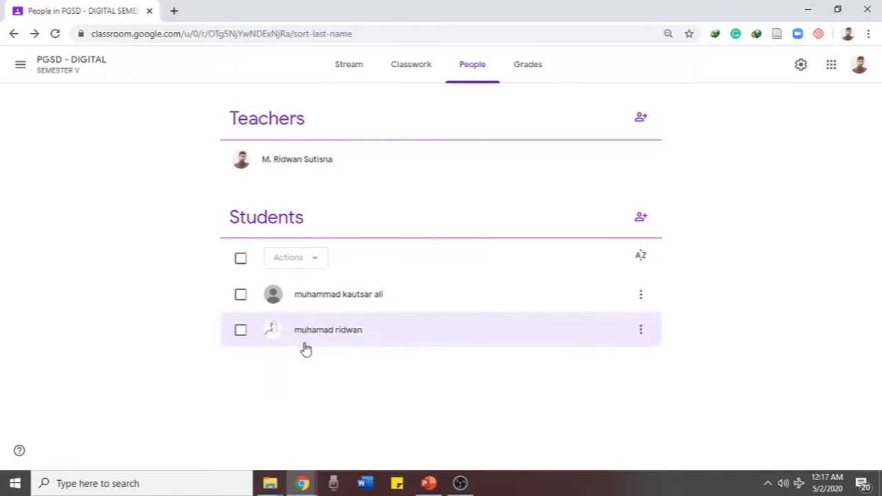
# Check the first student's options, then select that student for bulk actions
pyautogui.click(640, 296)
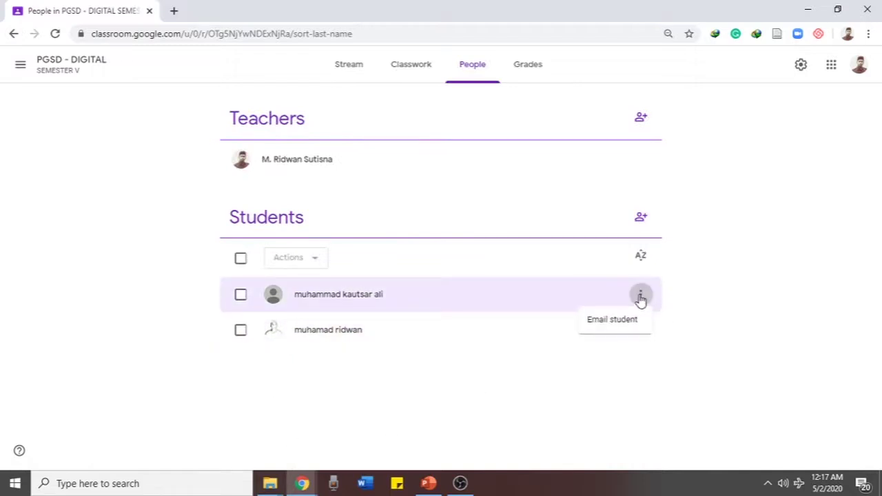
pyautogui.click(507, 409)
pyautogui.click(240, 294)
pyautogui.click(321, 258)
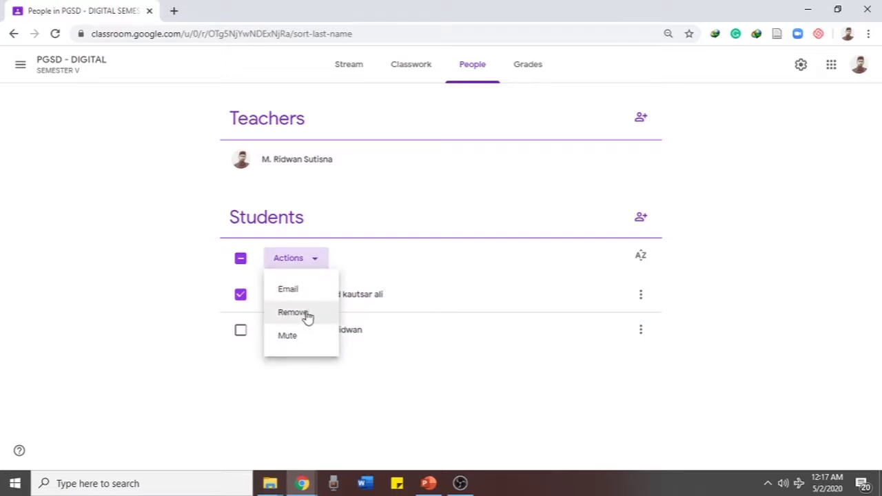
pyautogui.click(274, 398)
pyautogui.click(241, 257)
pyautogui.click(241, 259)
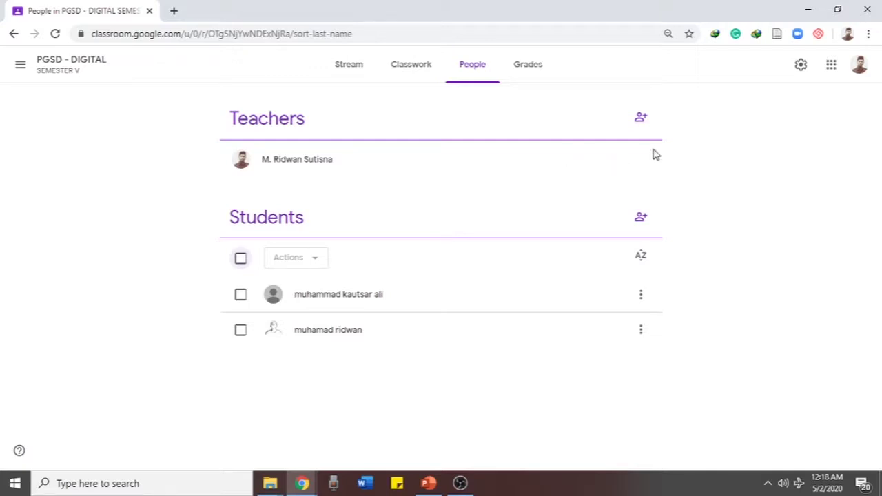
pyautogui.click(641, 118)
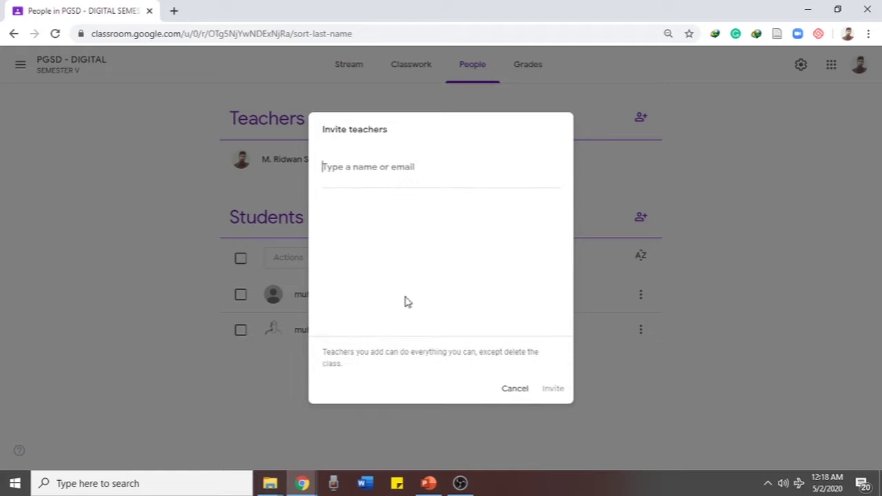
pyautogui.click(515, 390)
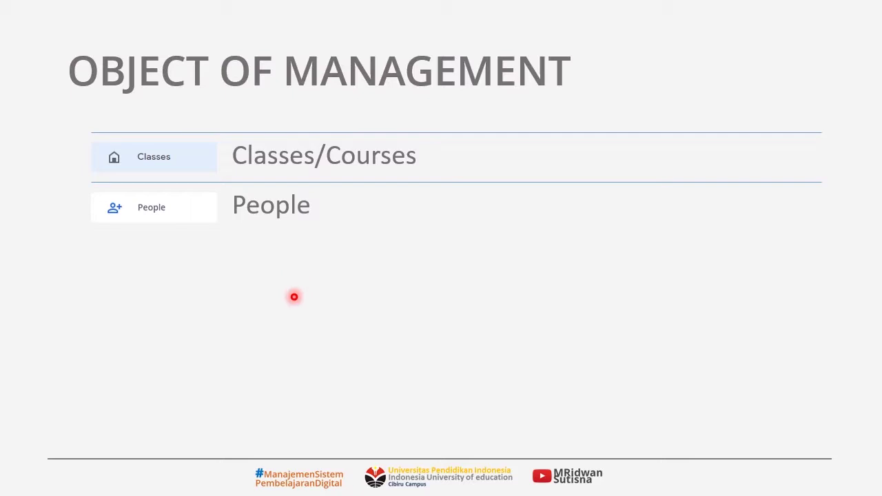
# Advance the slide to reveal the third item, Activity, about Classwork
pyautogui.press('Right')
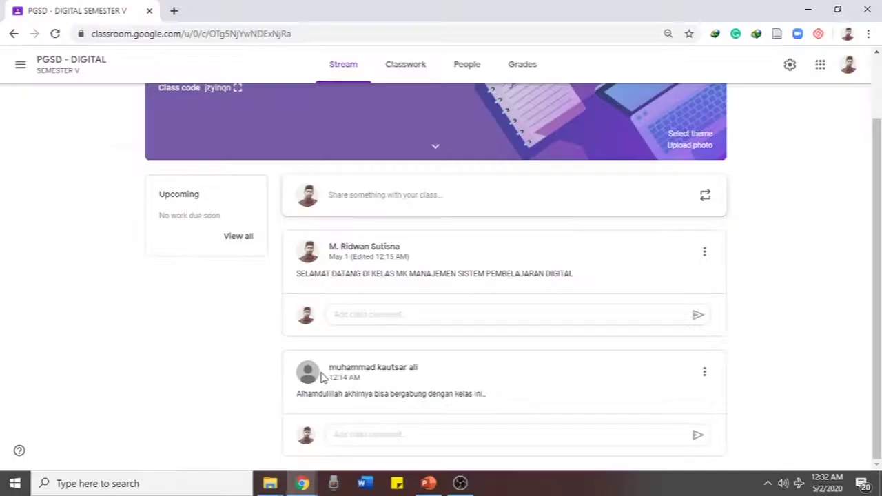
pyautogui.scroll(1, 184, 351)
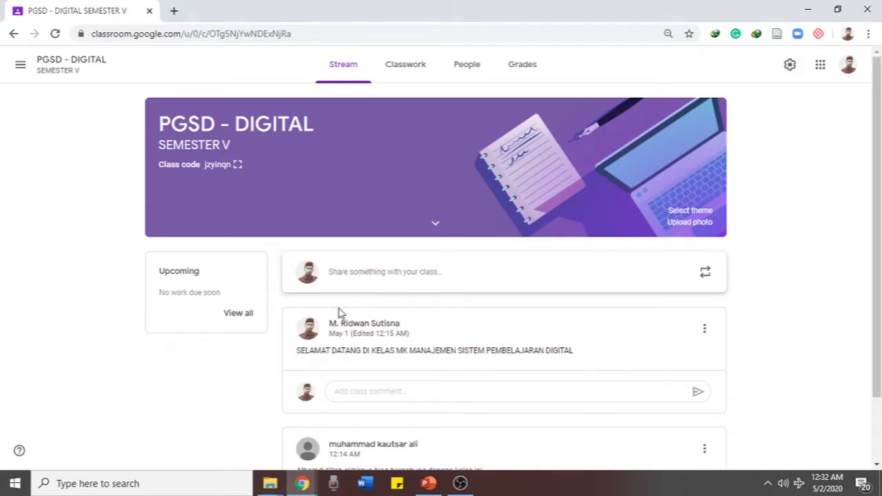
# Set Classwork on the stream to 'Show attachments and details' and save the class settings
pyautogui.click(790, 67)
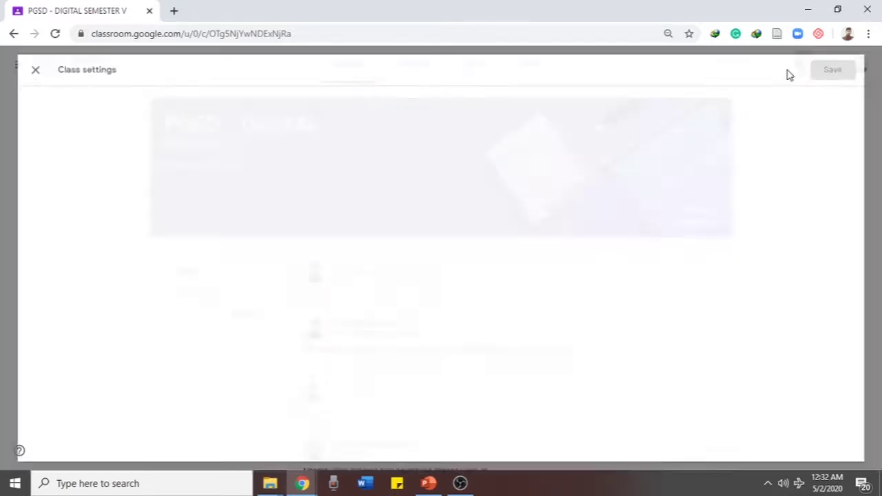
pyautogui.scroll(-5, 645, 194)
pyautogui.scroll(-1, 591, 213)
pyautogui.scroll(1, 483, 204)
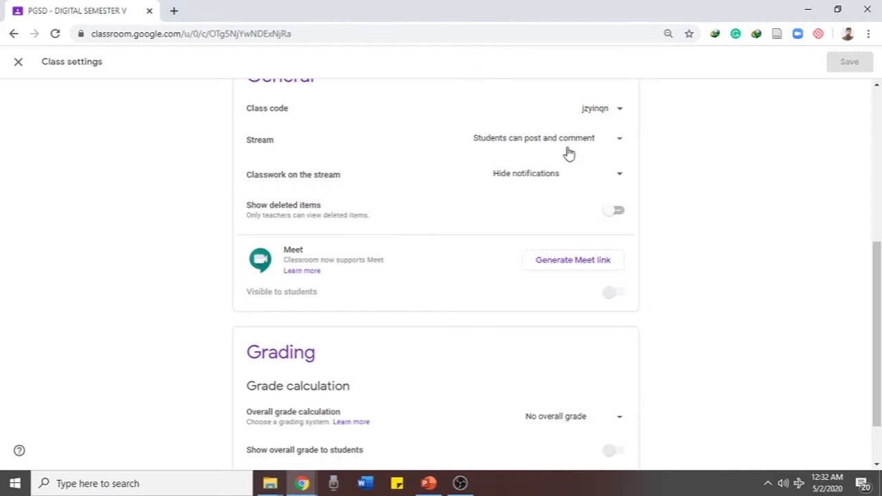
pyautogui.click(530, 182)
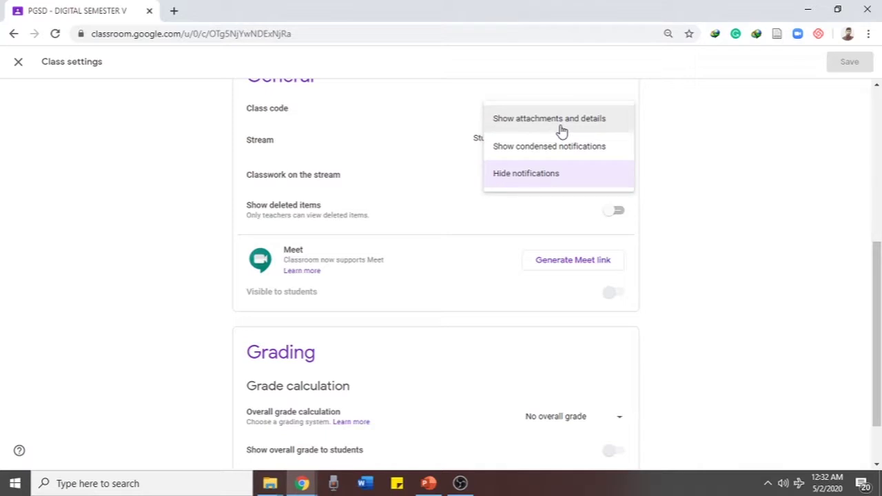
pyautogui.click(732, 146)
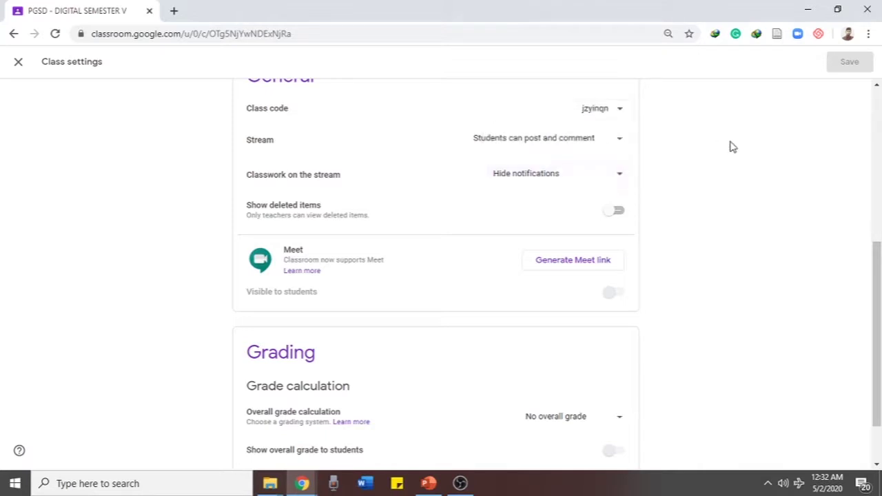
pyautogui.click(563, 178)
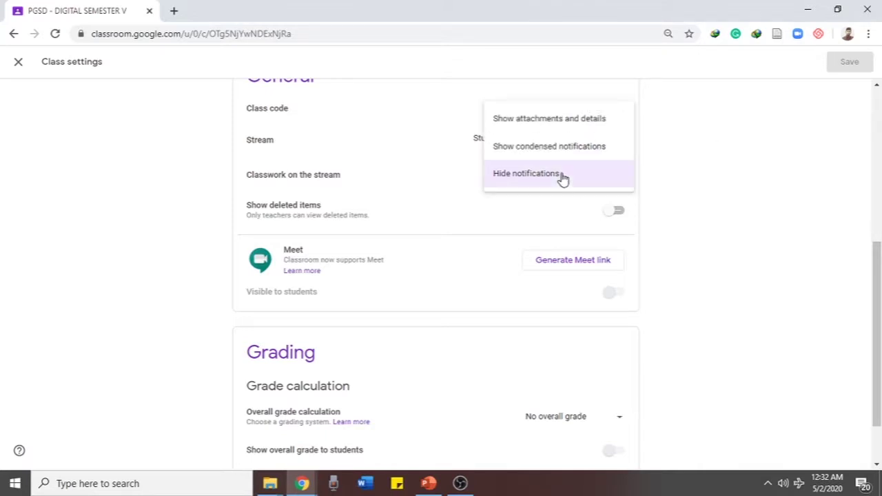
pyautogui.click(559, 120)
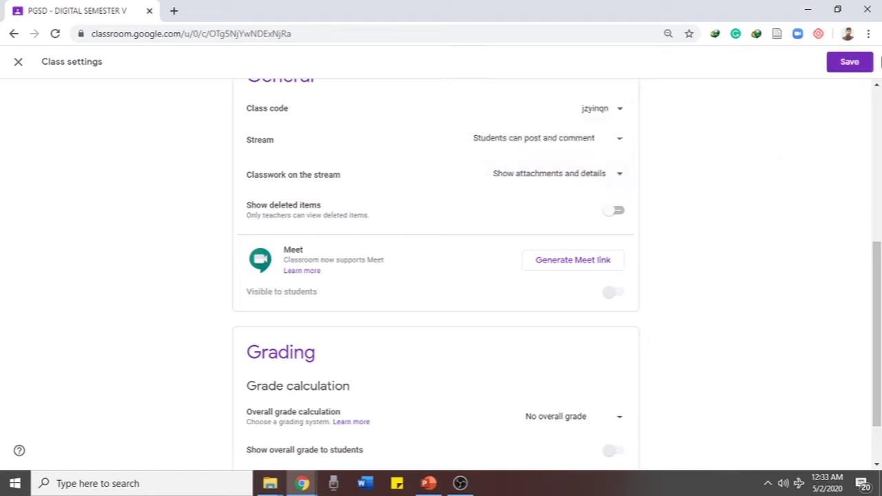
pyautogui.click(846, 69)
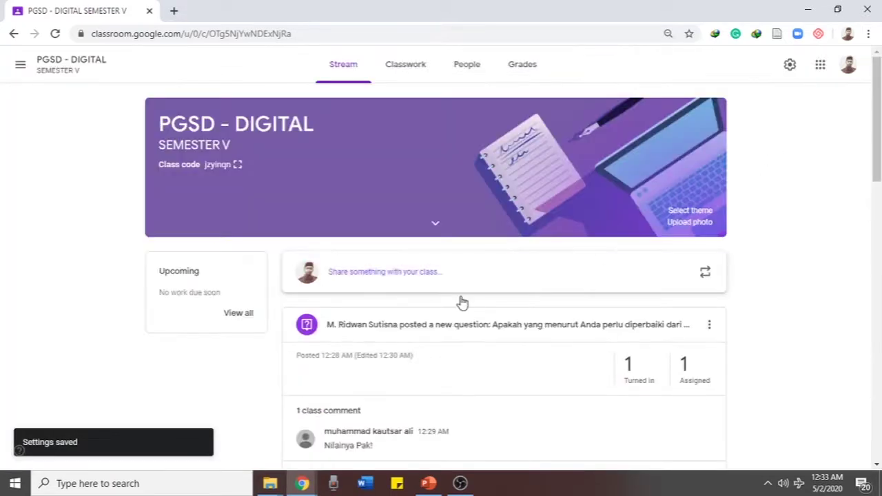
pyautogui.scroll(-10, 230, 348)
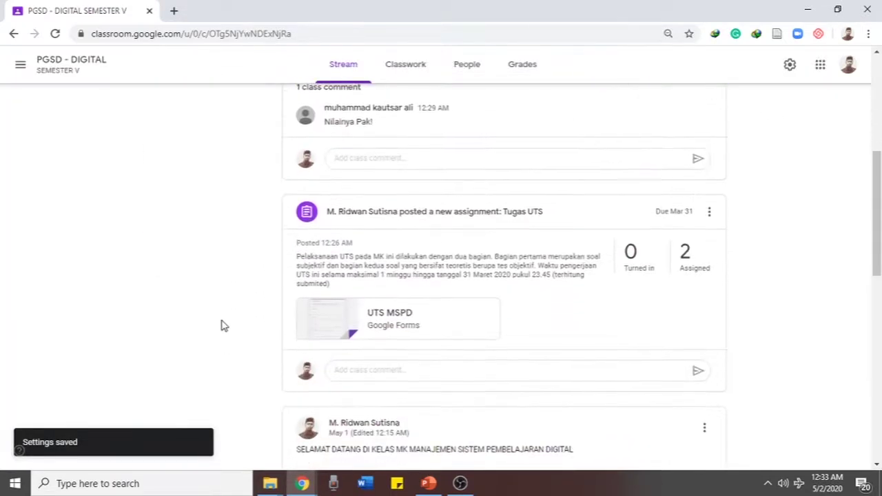
pyautogui.scroll(-3, 220, 325)
pyautogui.scroll(15, 220, 326)
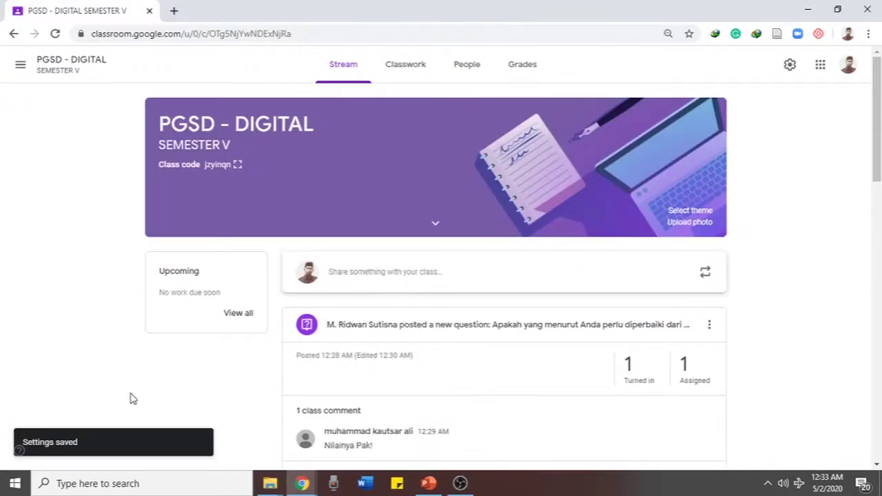
# Open the Classwork page, peek at the Create menu, and scroll through both topics
pyautogui.click(411, 75)
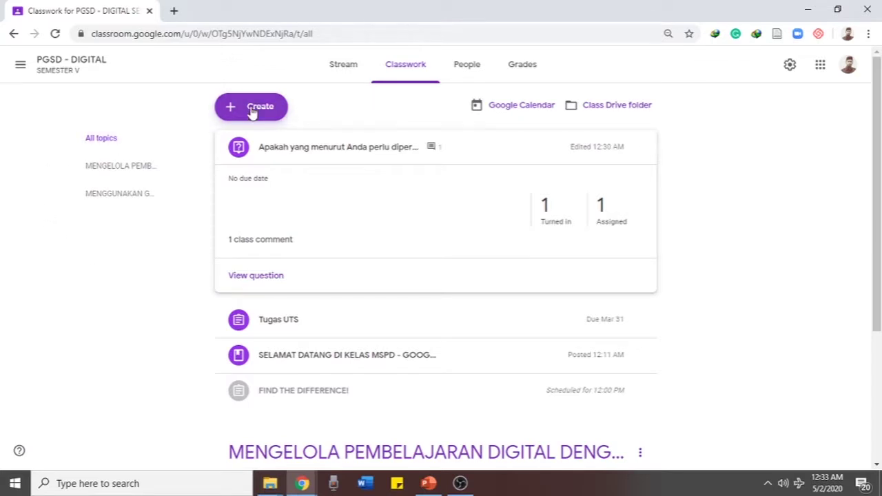
pyautogui.click(252, 113)
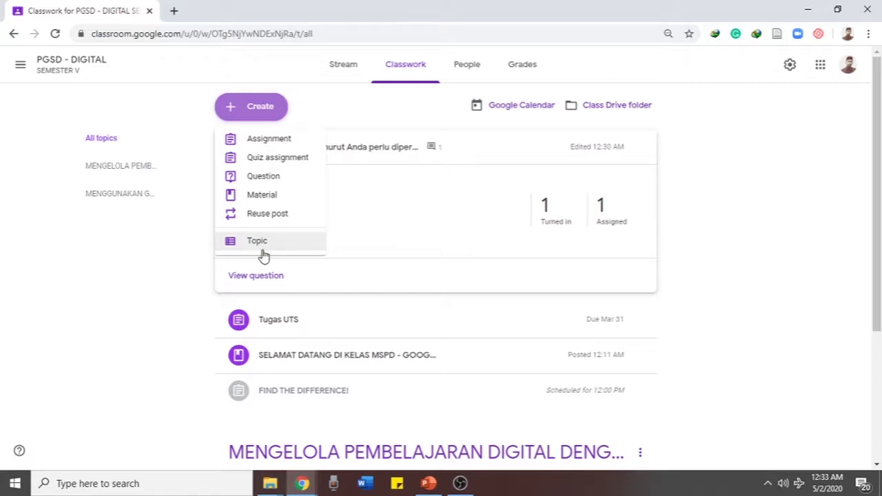
pyautogui.click(178, 328)
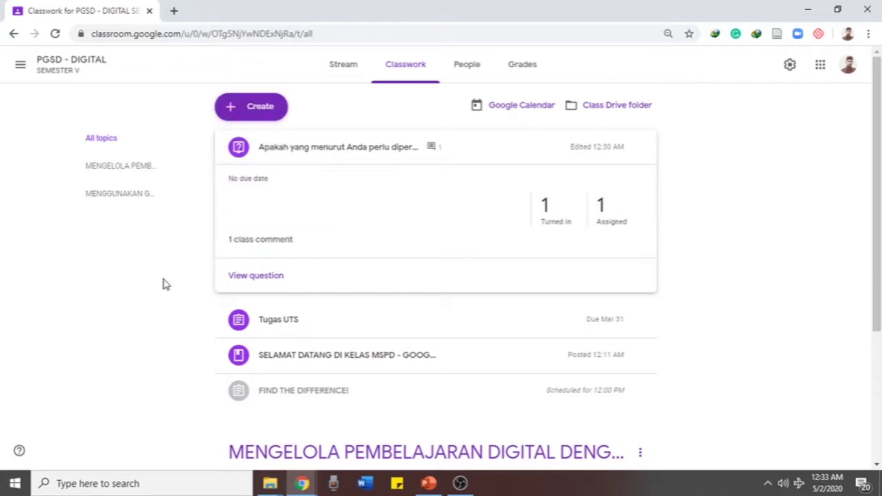
pyautogui.scroll(-3, 140, 288)
pyautogui.scroll(3, 140, 288)
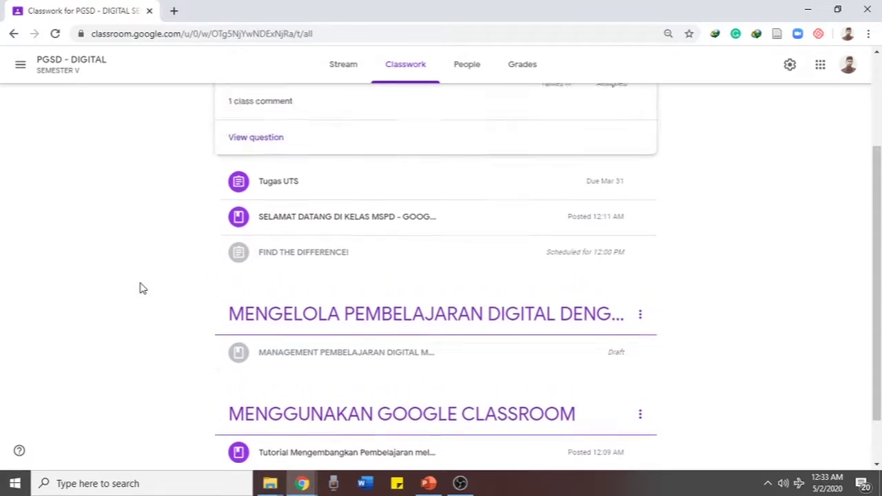
pyautogui.scroll(-3, 140, 288)
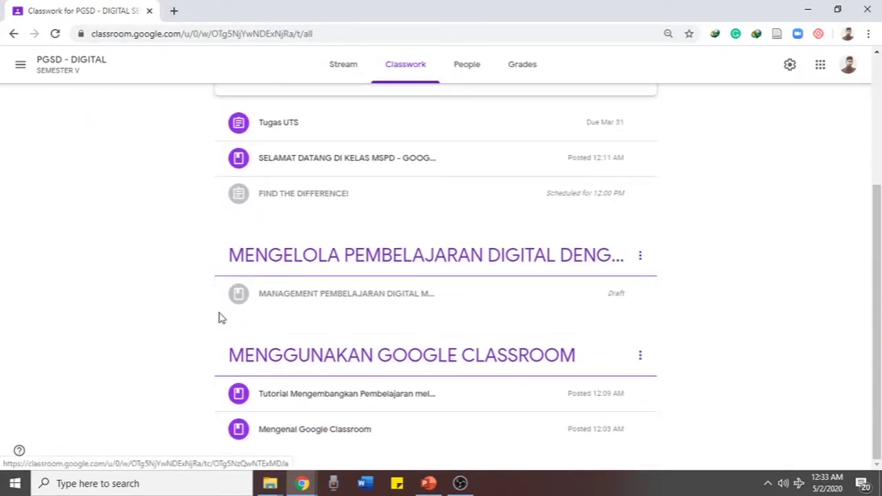
pyautogui.scroll(3, 207, 303)
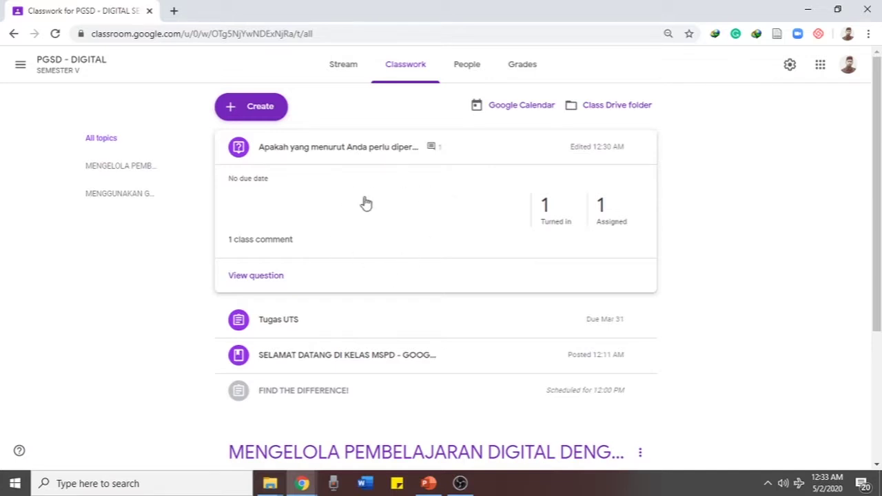
pyautogui.scroll(-3, 152, 341)
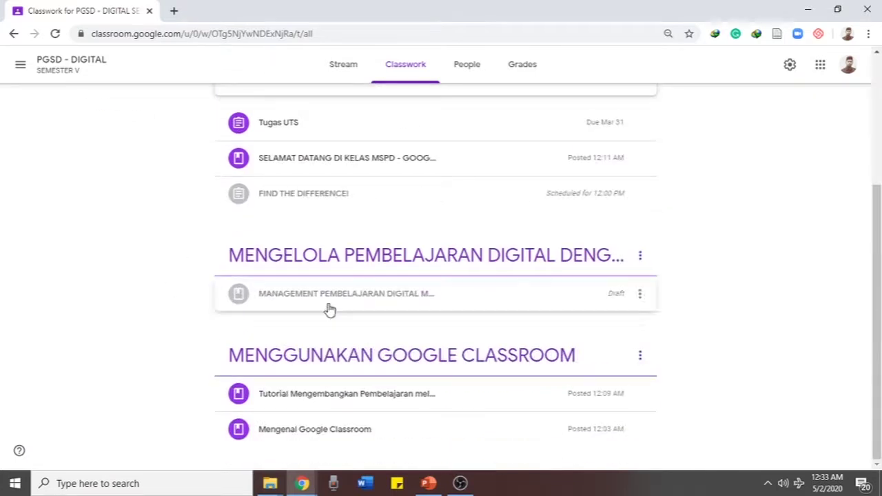
pyautogui.scroll(2, 183, 195)
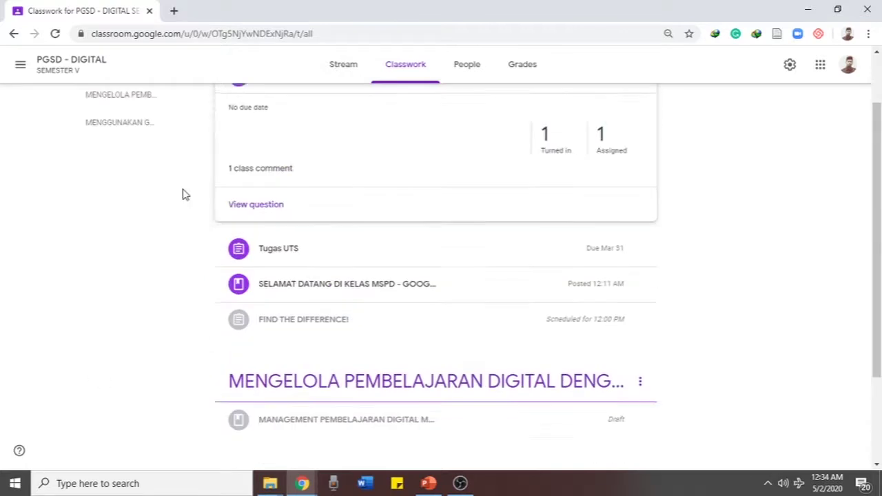
pyautogui.scroll(1, 182, 195)
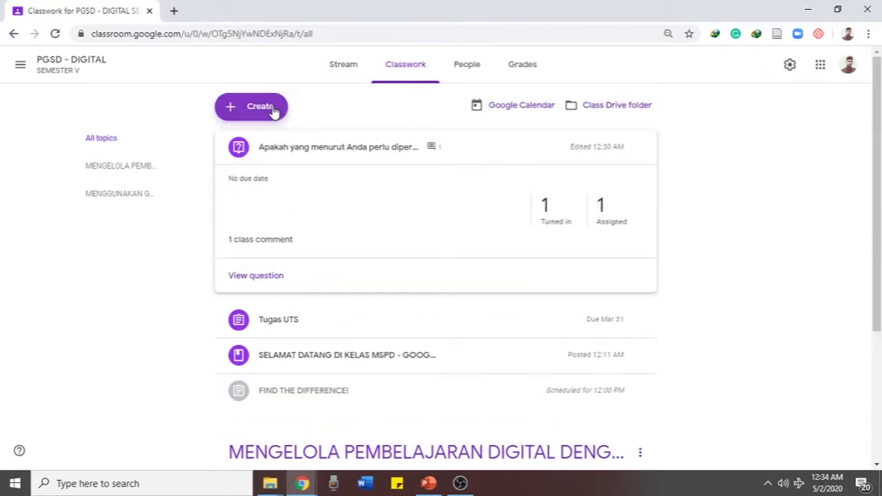
# Expand Tugas UTS to show its submission counts and UTS MSPD form
pyautogui.click(274, 110)
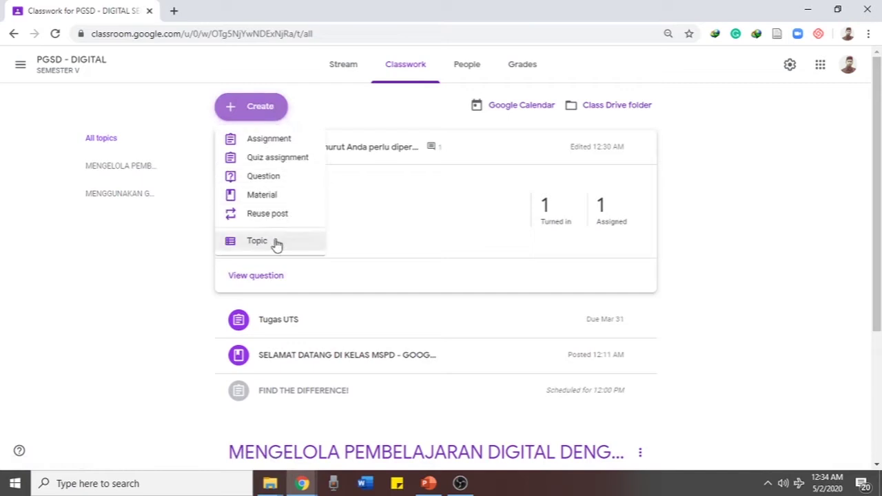
pyautogui.click(142, 318)
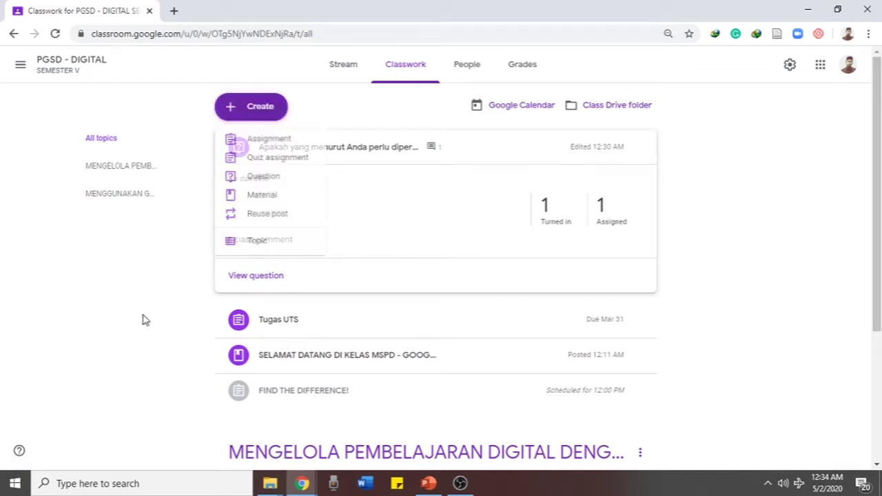
pyautogui.click(259, 114)
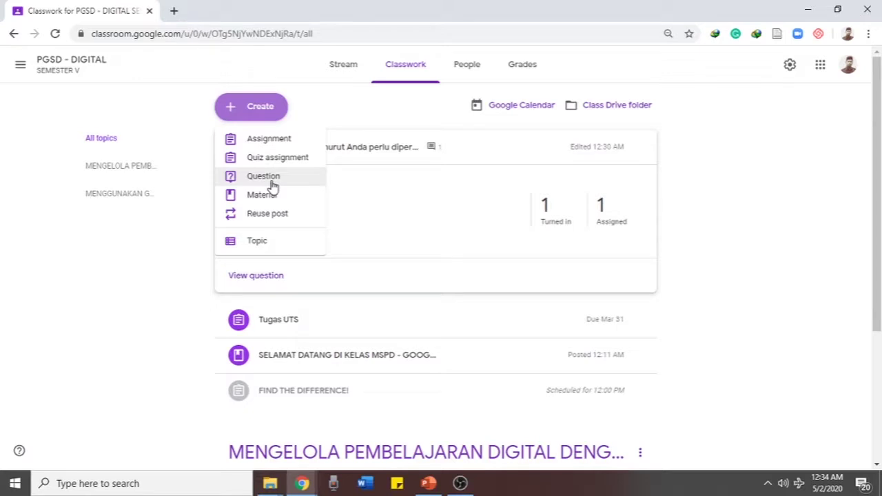
pyautogui.click(157, 247)
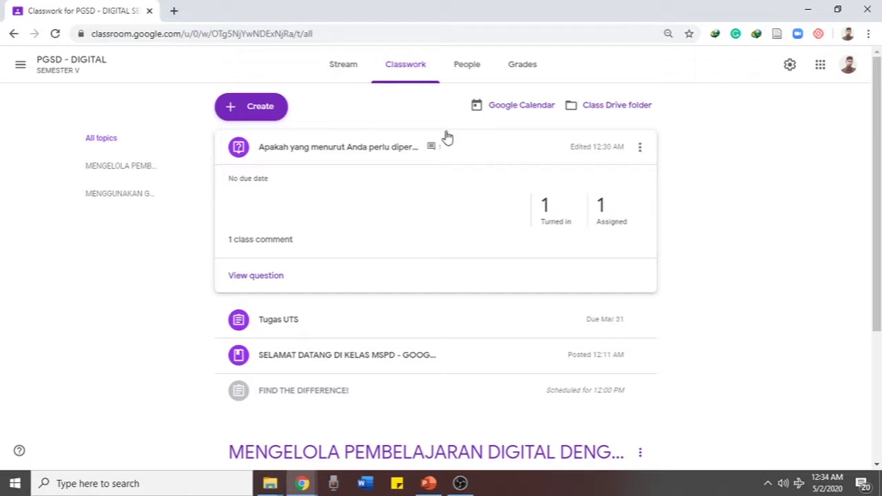
pyautogui.scroll(-2, 146, 315)
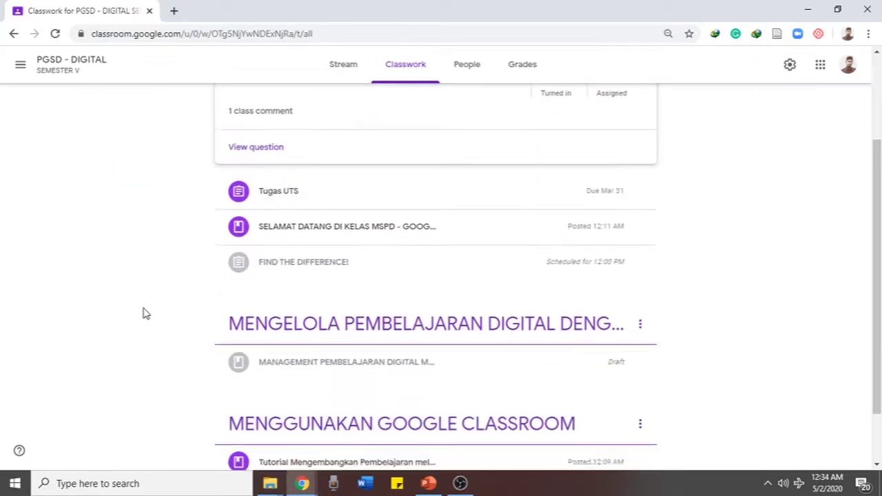
pyautogui.click(288, 209)
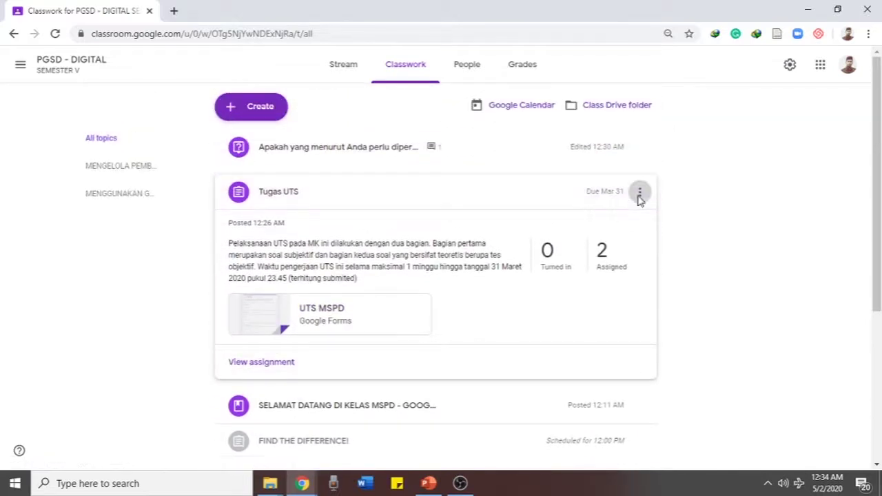
# Open the Tugas UTS assignment for editing from its options menu
pyautogui.click(639, 192)
pyautogui.click(638, 218)
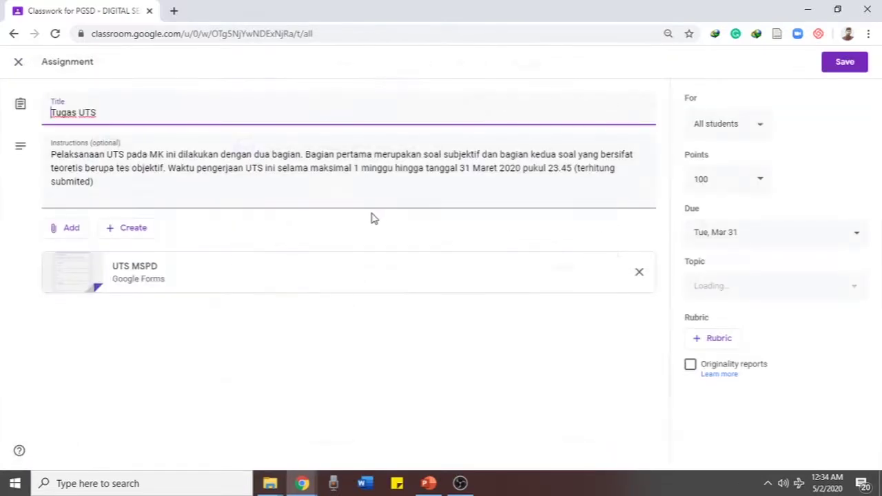
pyautogui.click(97, 370)
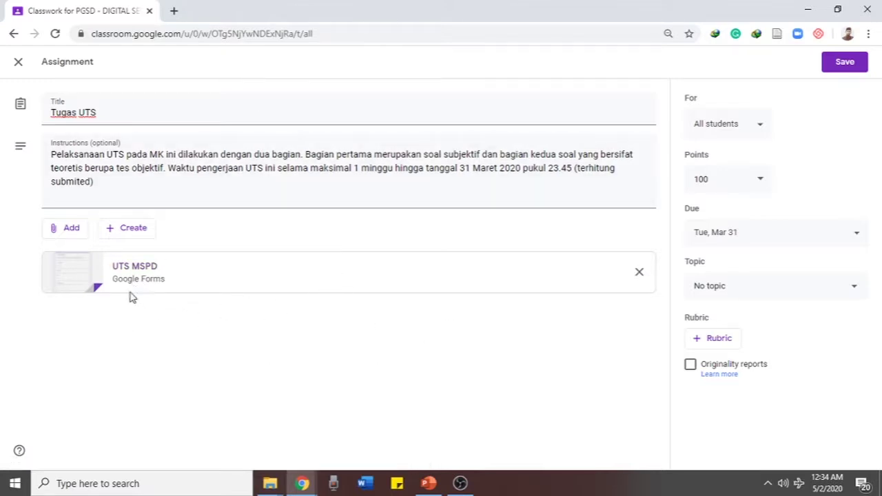
# Check the Create file options, then open the attached UTS MSPD form in a new tab
pyautogui.click(140, 235)
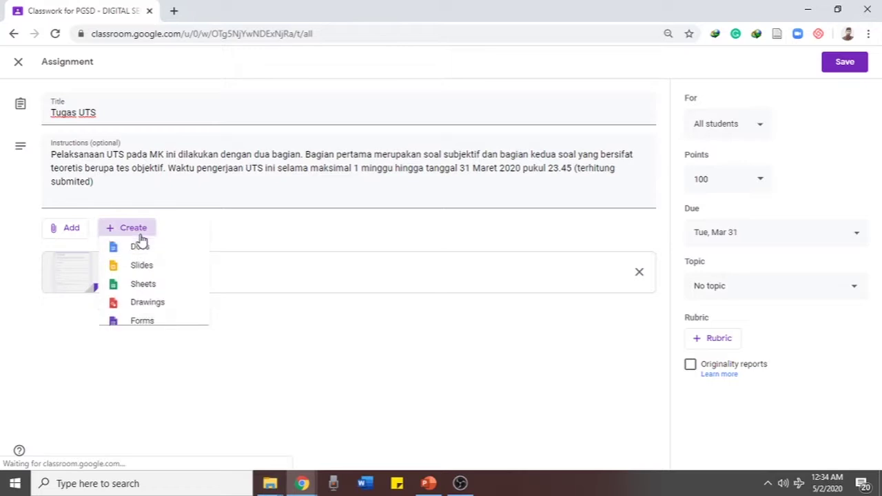
pyautogui.click(168, 372)
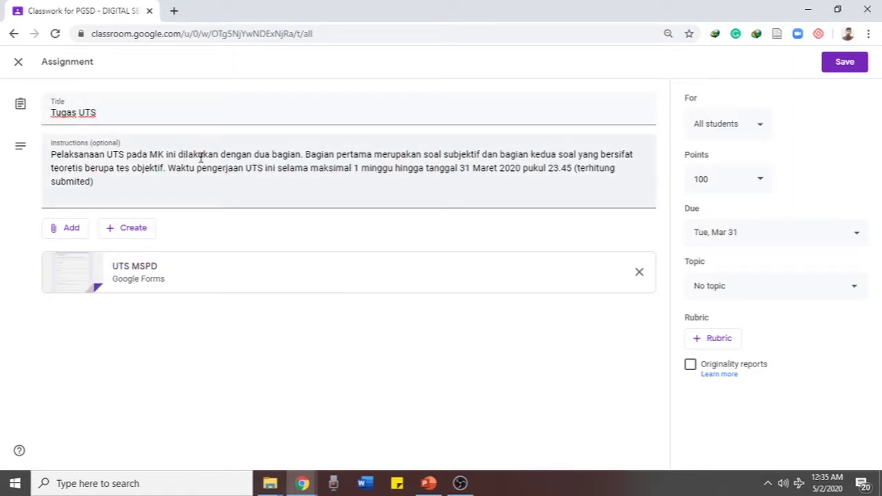
pyautogui.click(136, 281)
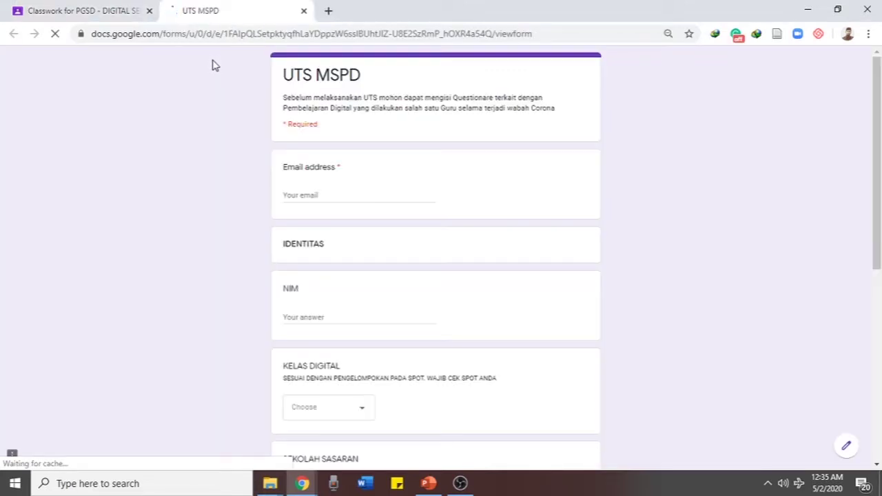
# Scroll through the UTS MSPD form's email, NIM and class questions, then close its tab
pyautogui.scroll(-6, 252, 174)
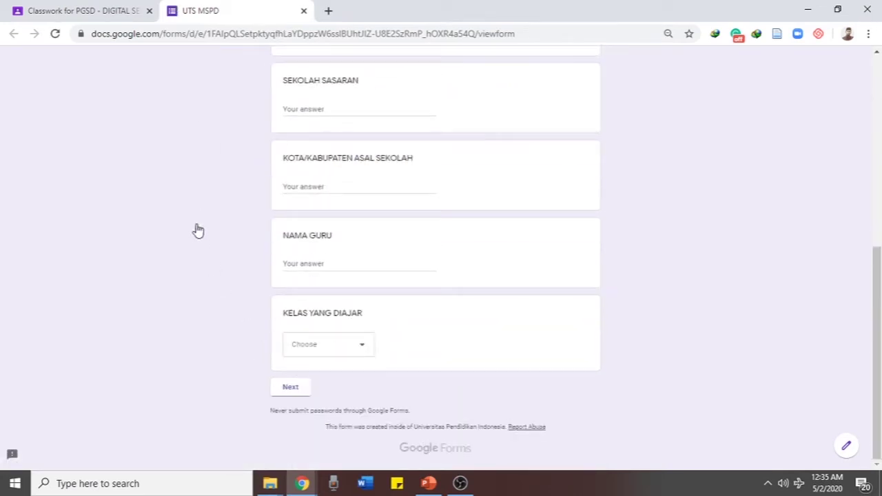
pyautogui.scroll(6, 317, 196)
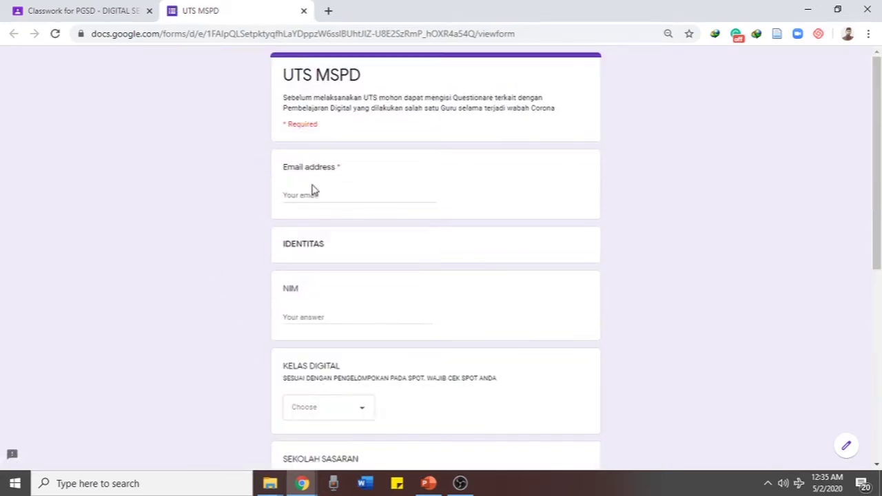
pyautogui.click(303, 11)
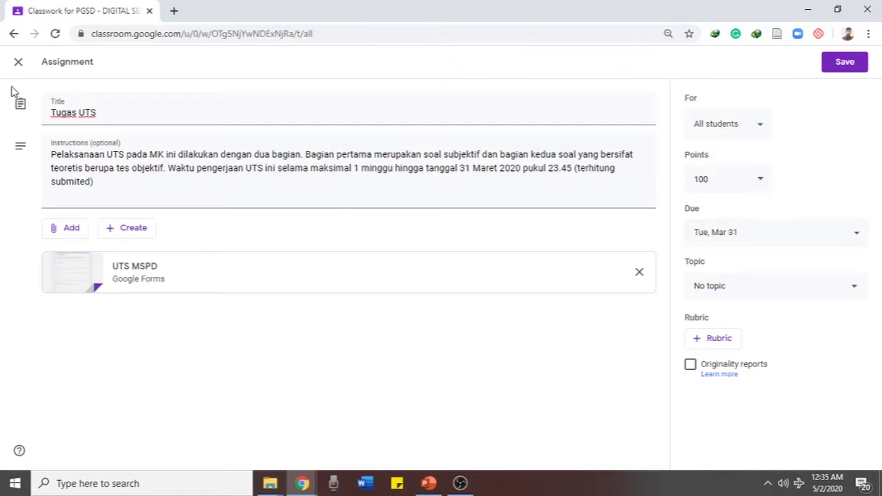
# Exit the Tugas UTS editor without saving and collapse its card in Classwork
pyautogui.click(18, 61)
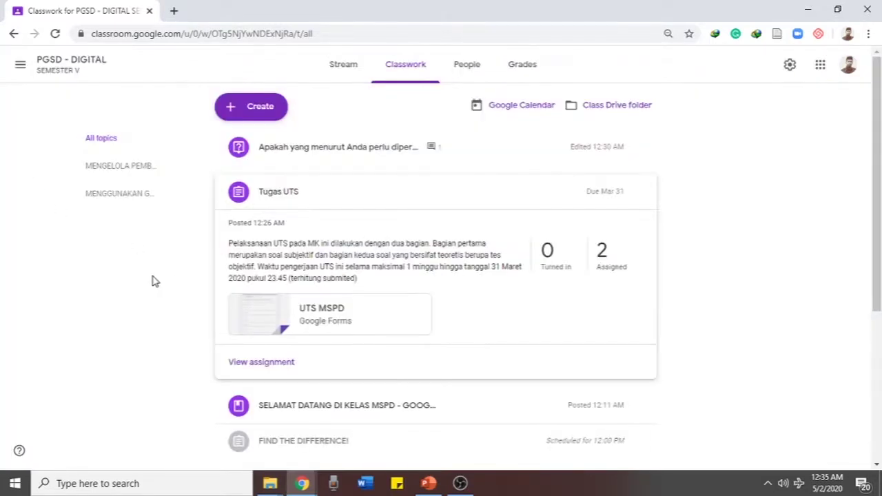
pyautogui.click(356, 183)
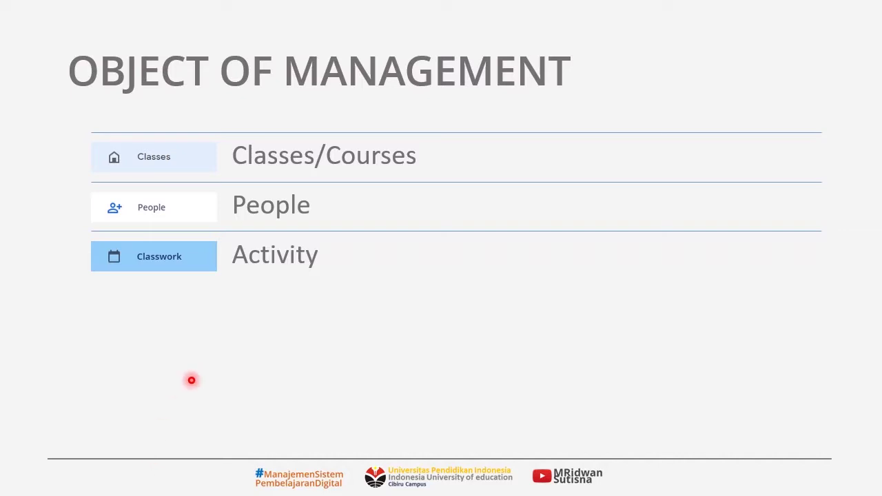
# Advance the slide to show Learning Material under Activity, then return to the class Stream
pyautogui.press('Right')
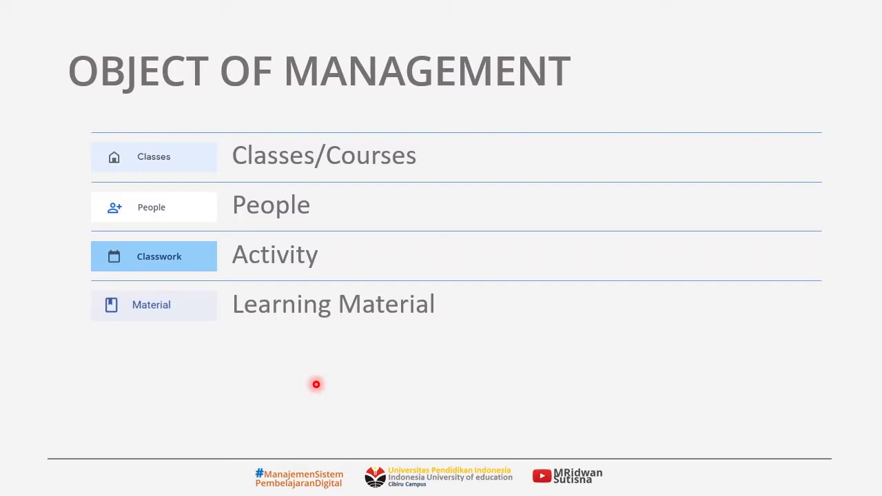
pyautogui.hotkey('alt', 'Tab')
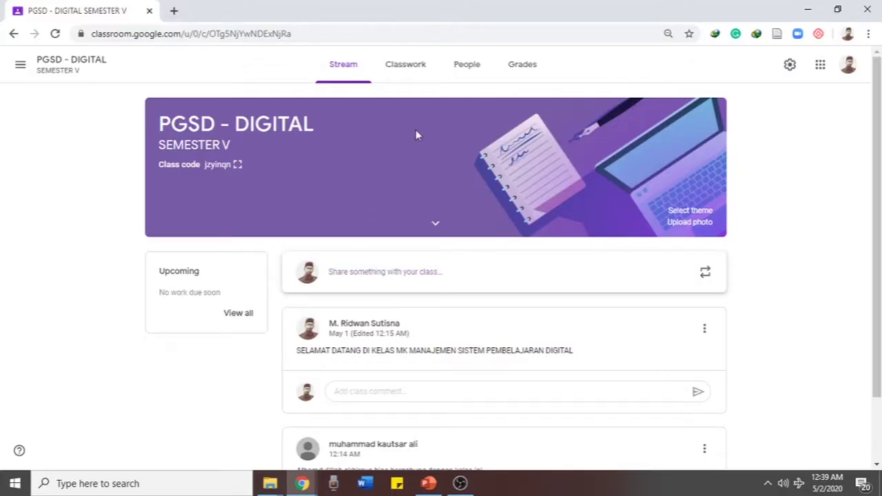
# On the PGSD - DIGITAL Classwork page, start a blank Material post, discard it, and scroll the list
pyautogui.click(401, 72)
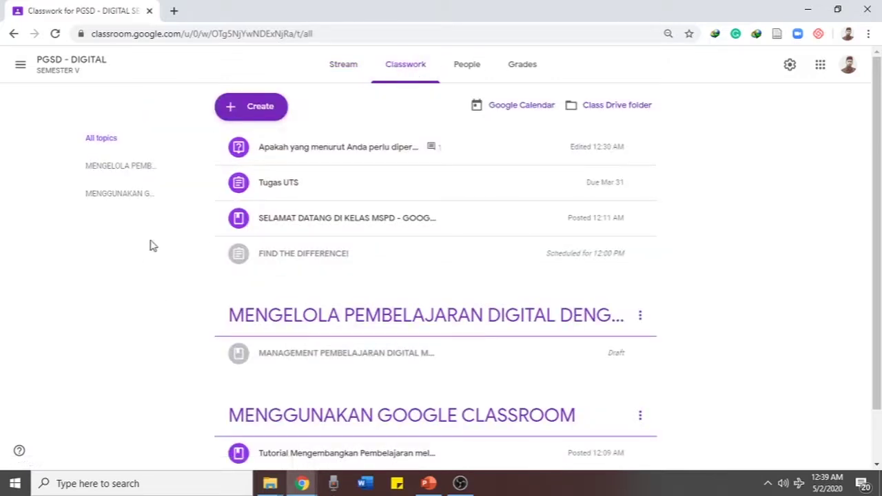
pyautogui.click(252, 110)
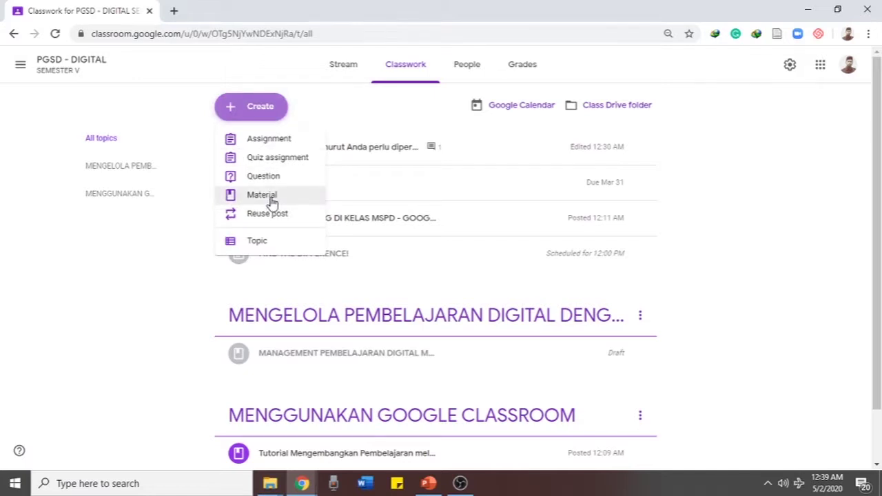
pyautogui.click(271, 196)
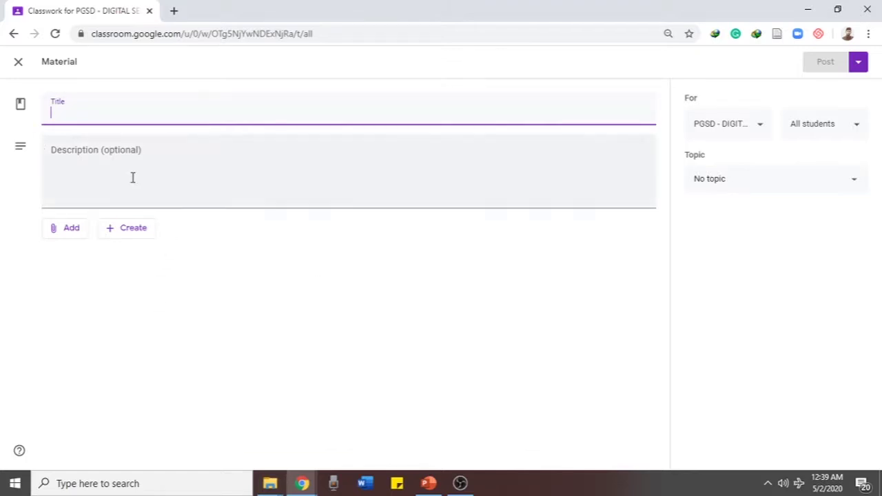
pyautogui.click(79, 153)
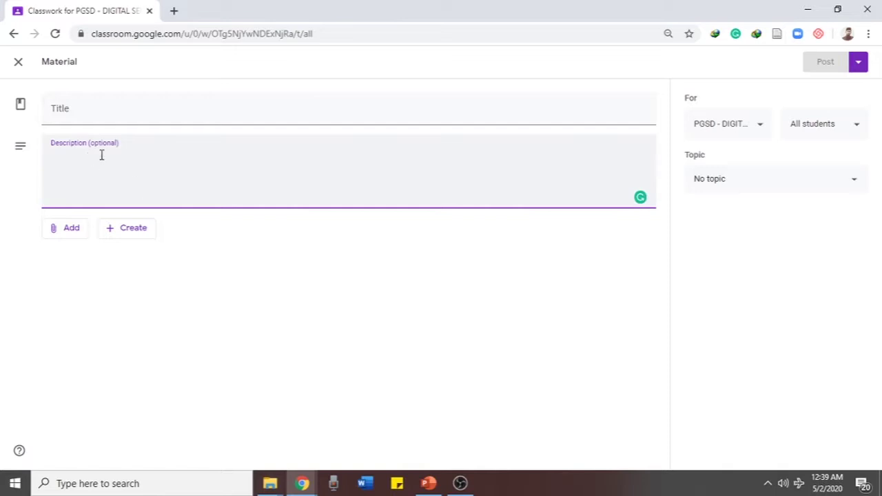
pyautogui.click(16, 62)
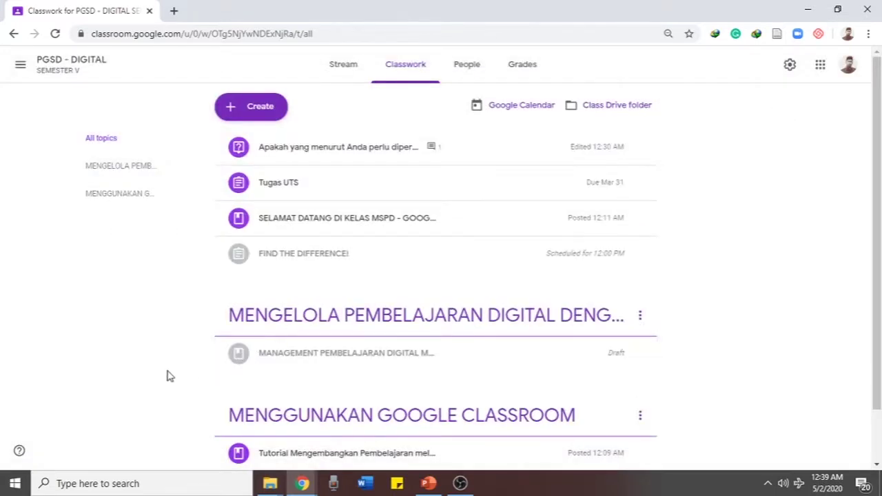
pyautogui.scroll(-2, 170, 376)
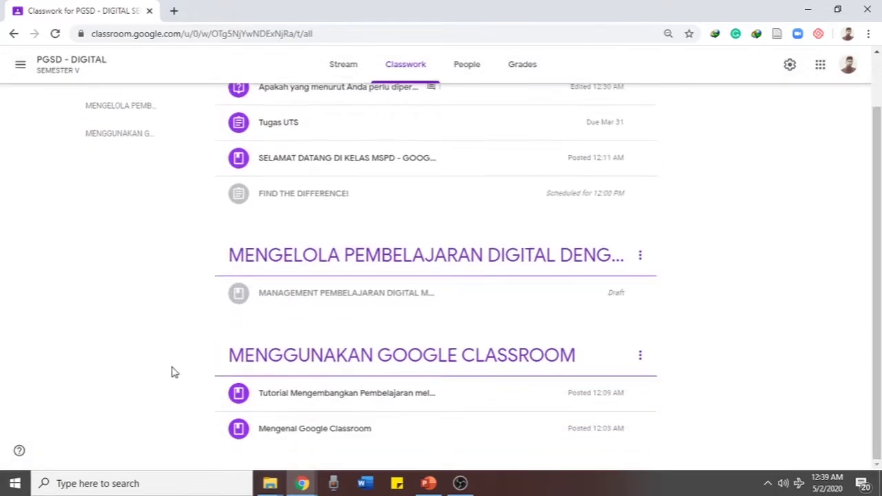
# Expand the MANAGEMENT PEMBELAJARAN DIGITAL draft material and open it for editing
pyautogui.click(296, 301)
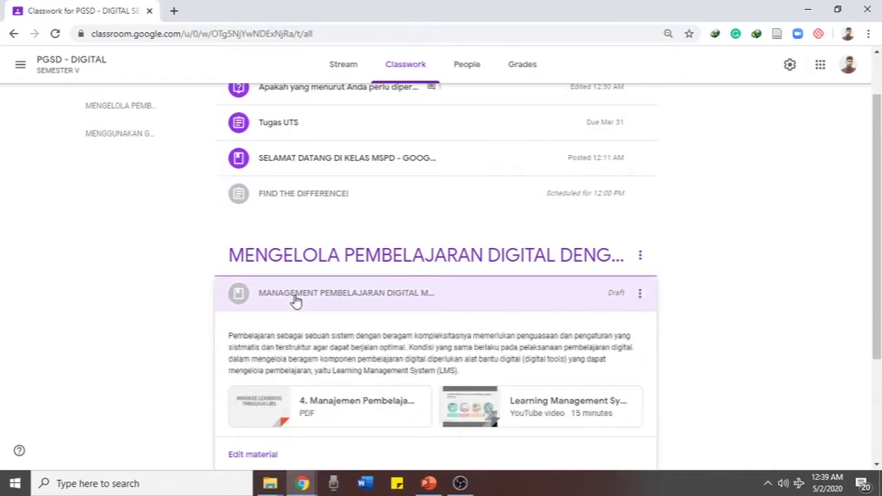
pyautogui.click(638, 297)
pyautogui.click(594, 318)
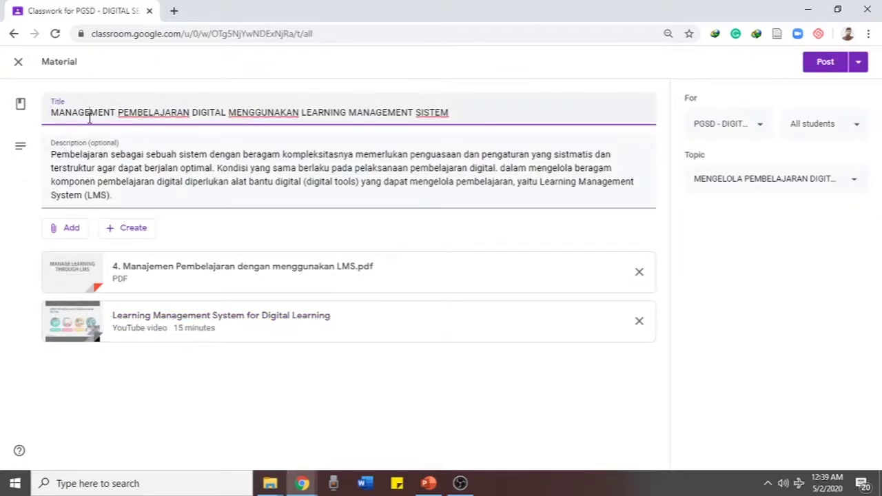
# Review the draft's title and description text and check the Create file options
pyautogui.moveTo(89, 117); pyautogui.dragTo(469, 118)
pyautogui.click(438, 160)
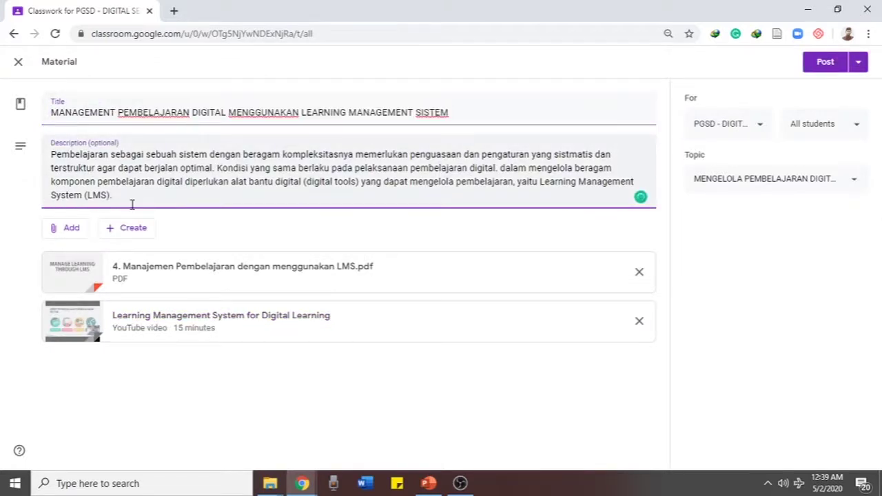
pyautogui.moveTo(132, 200); pyautogui.dragTo(12, 140)
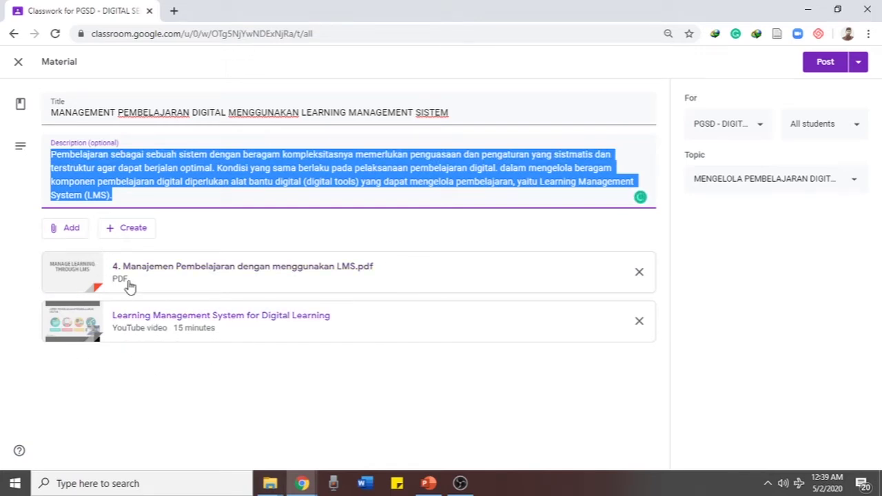
pyautogui.click(148, 368)
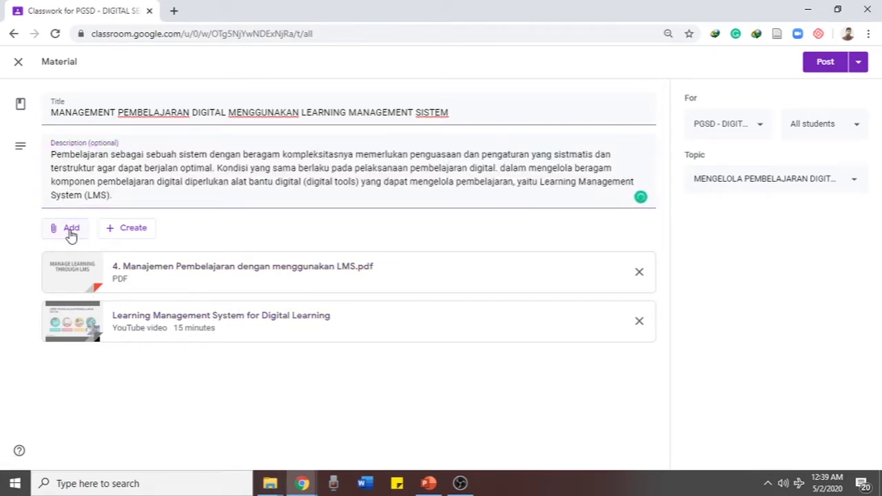
pyautogui.click(143, 232)
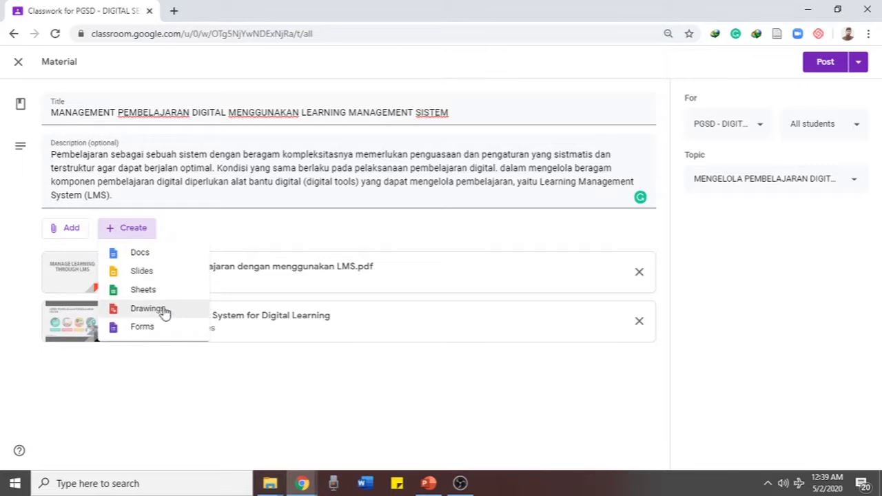
pyautogui.click(143, 380)
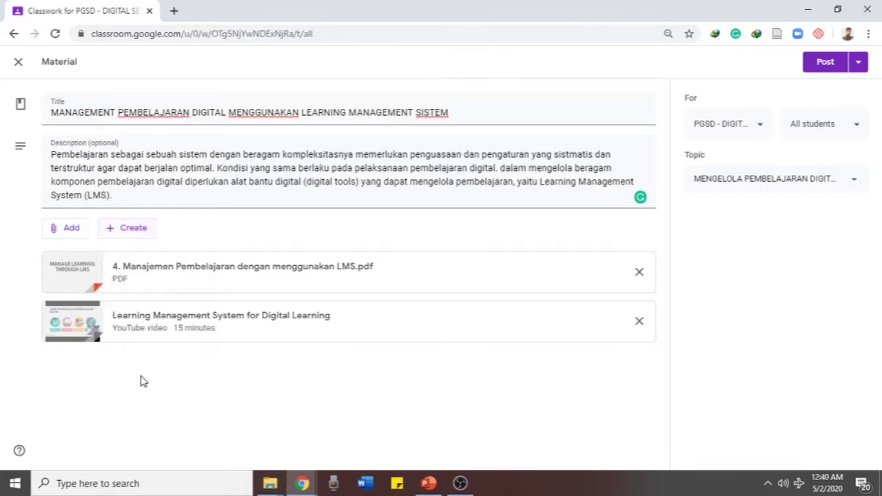
# Browse the Google Drive picker and cancel without attaching anything
pyautogui.click(66, 234)
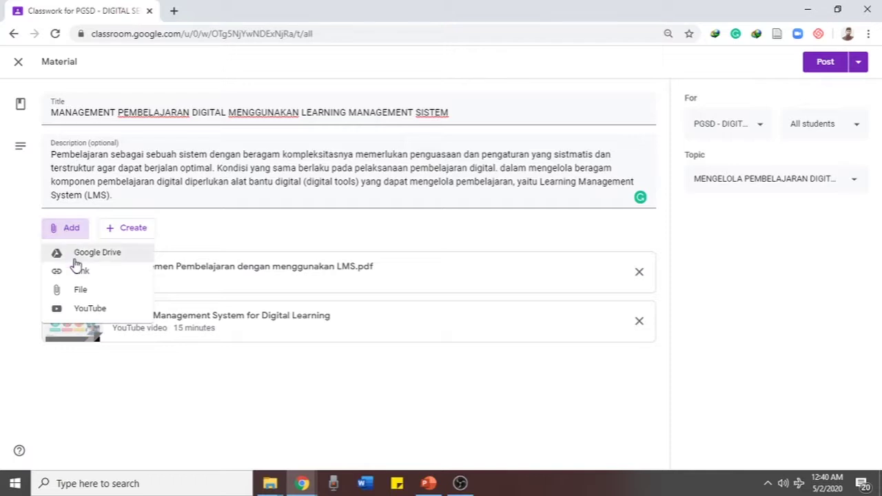
pyautogui.click(75, 260)
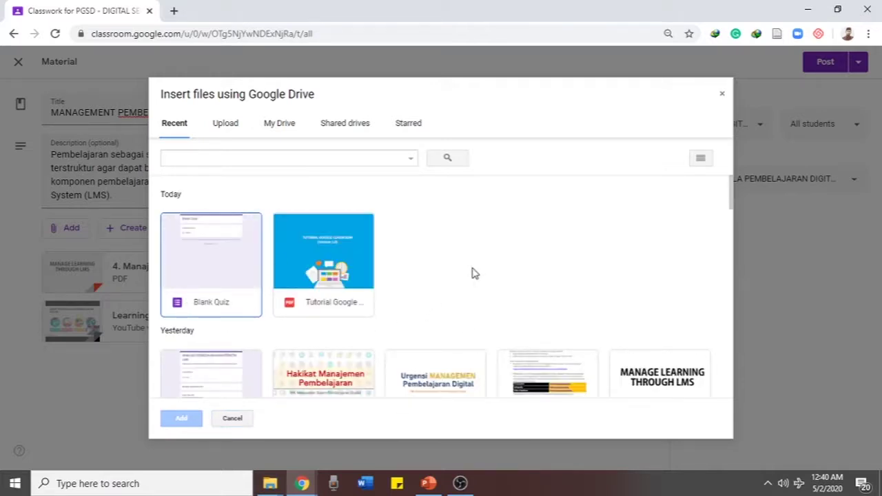
pyautogui.scroll(-4, 472, 273)
pyautogui.scroll(3, 472, 273)
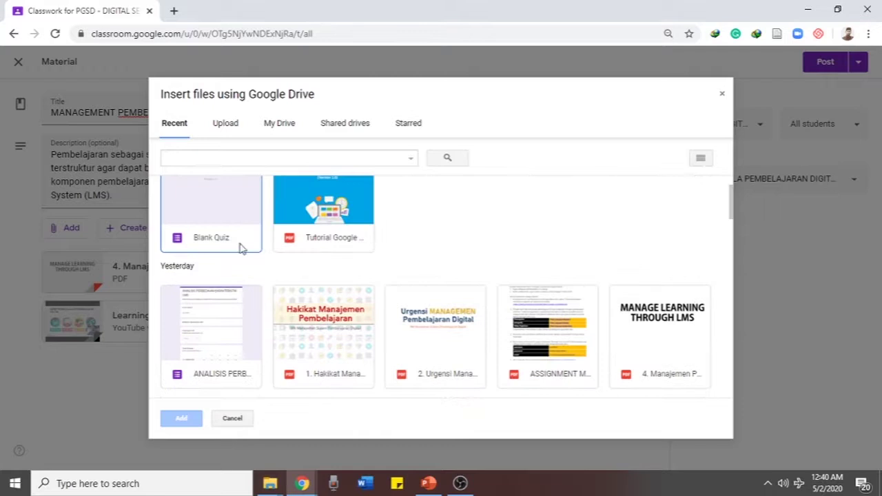
pyautogui.click(234, 419)
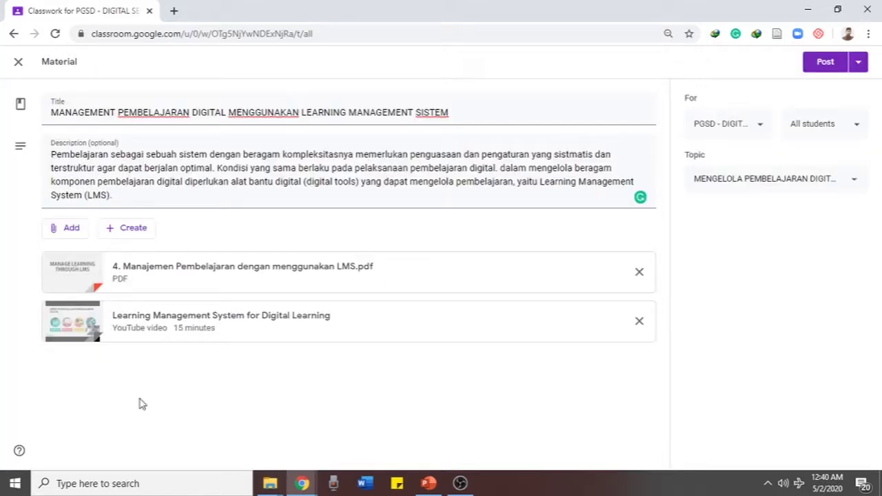
# Preview the attached Learning Management System for Digital Learning YouTube video, then close it
pyautogui.click(72, 230)
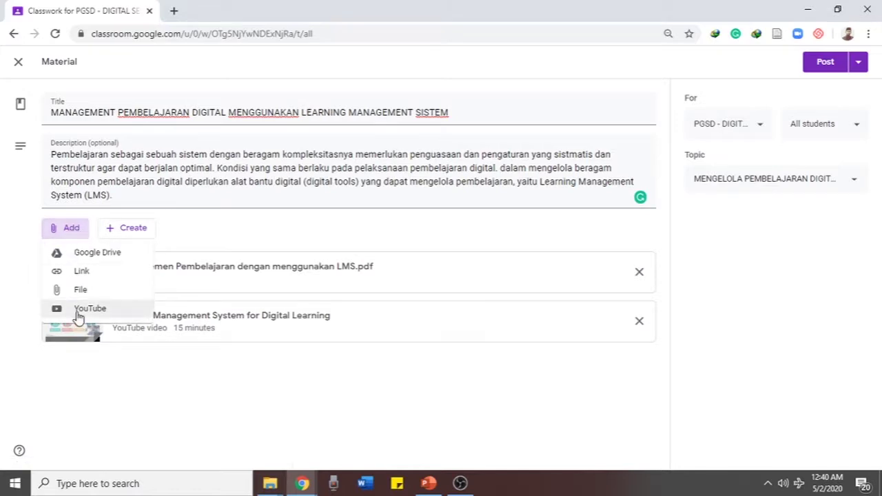
pyautogui.click(95, 380)
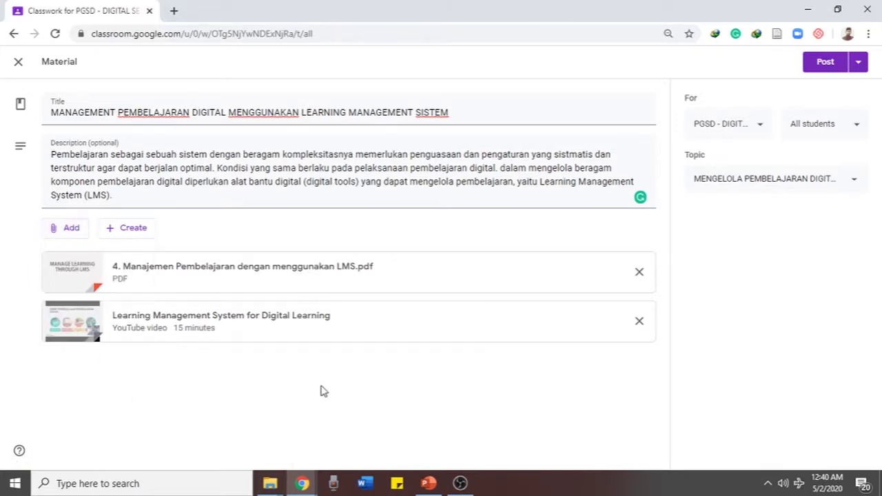
pyautogui.click(251, 331)
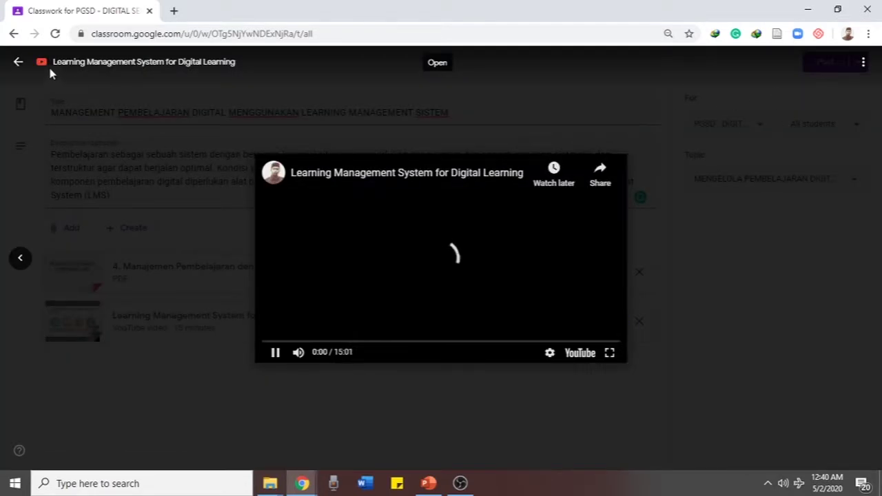
pyautogui.click(18, 62)
# Open the YouTube attachment search and run a couple of trial queries
pyautogui.click(63, 232)
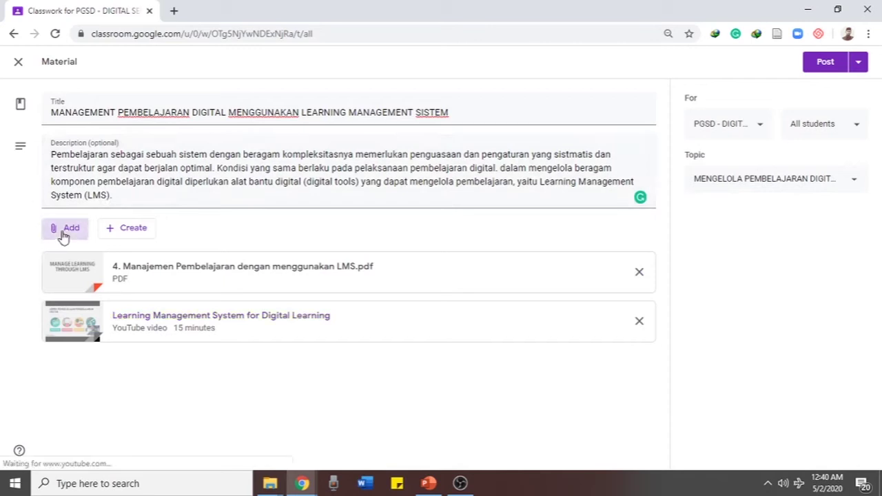
pyautogui.click(78, 312)
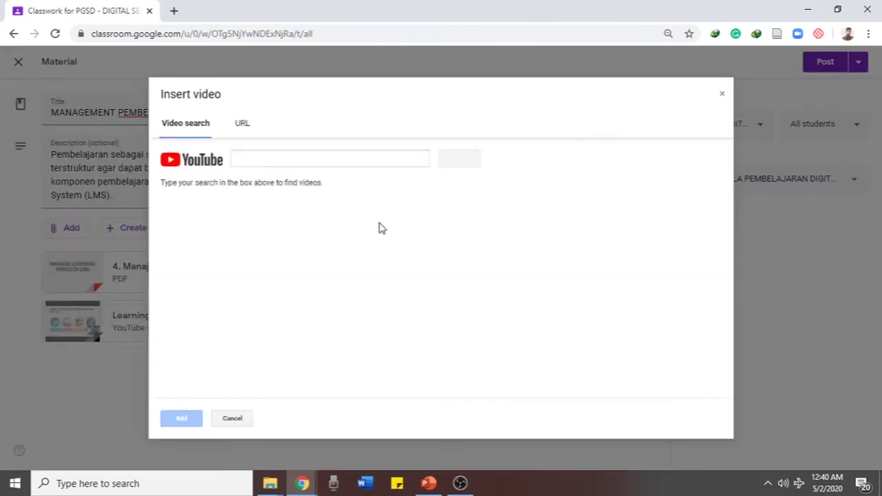
pyautogui.click(264, 158)
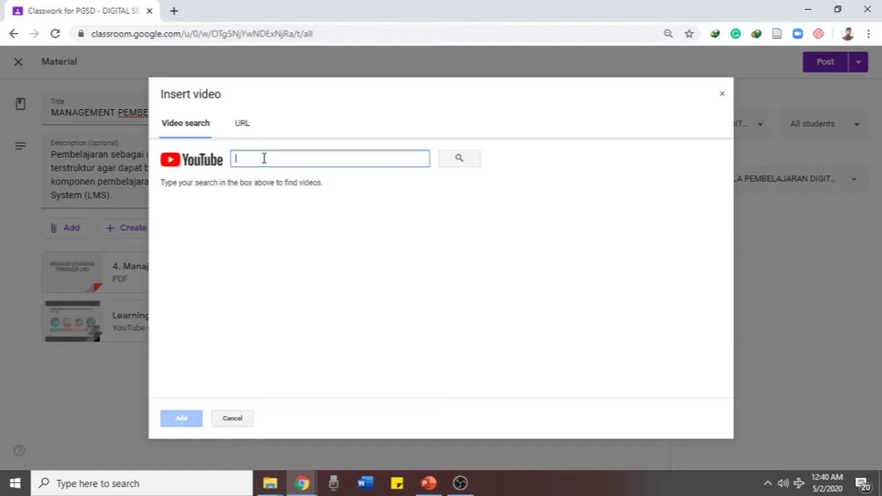
pyautogui.click(241, 95)
pyautogui.click(247, 159)
pyautogui.write('sutisna')
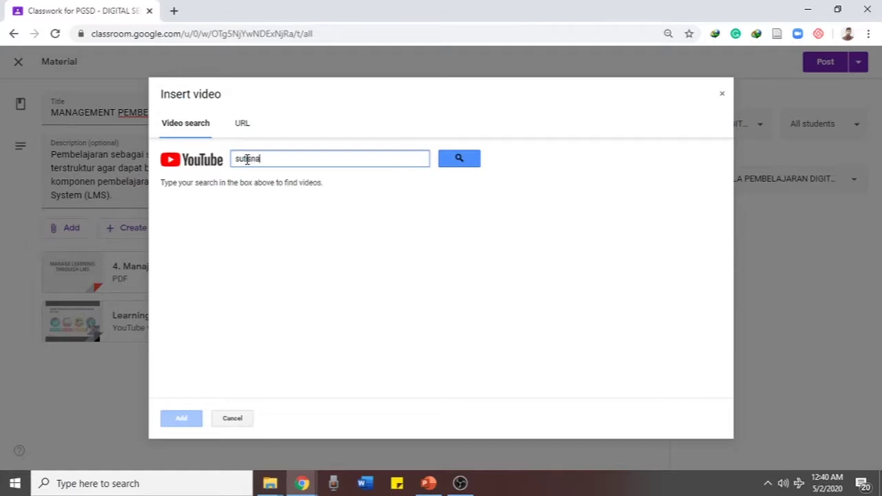
pyautogui.press('Return')
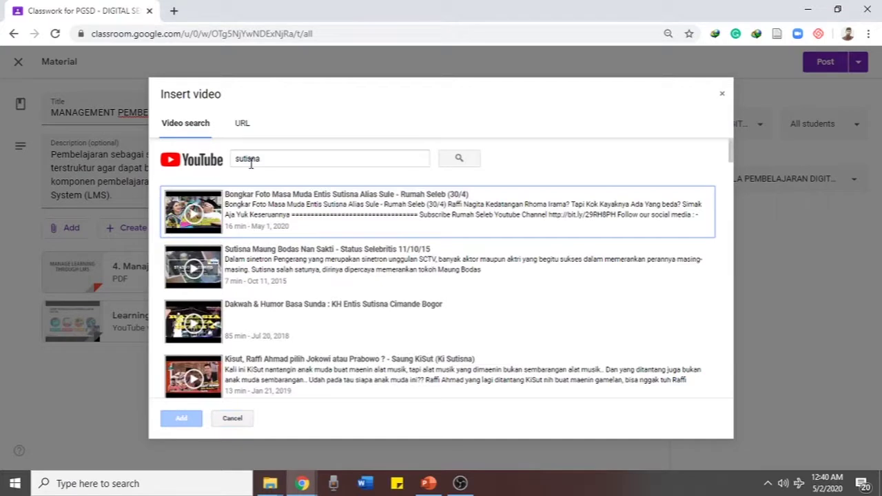
pyautogui.doubleClick(251, 160)
pyautogui.write('mo')
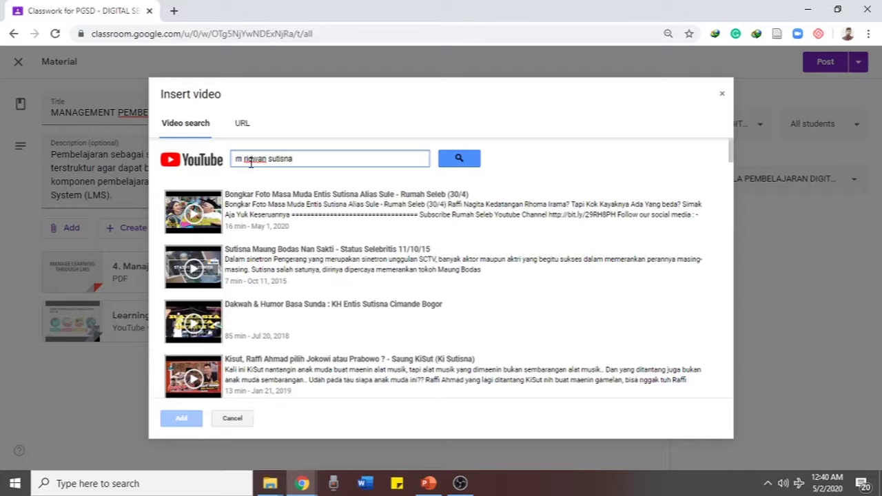
pyautogui.press('Return')
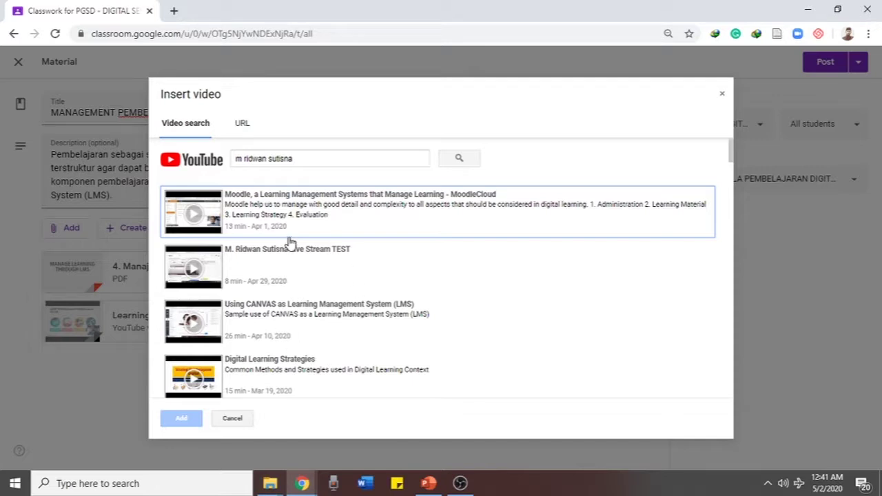
# Search YouTube for learning management system and attach 'What is LMS [Learning Management System]? 2020'
pyautogui.moveTo(292, 160); pyautogui.dragTo(186, 175)
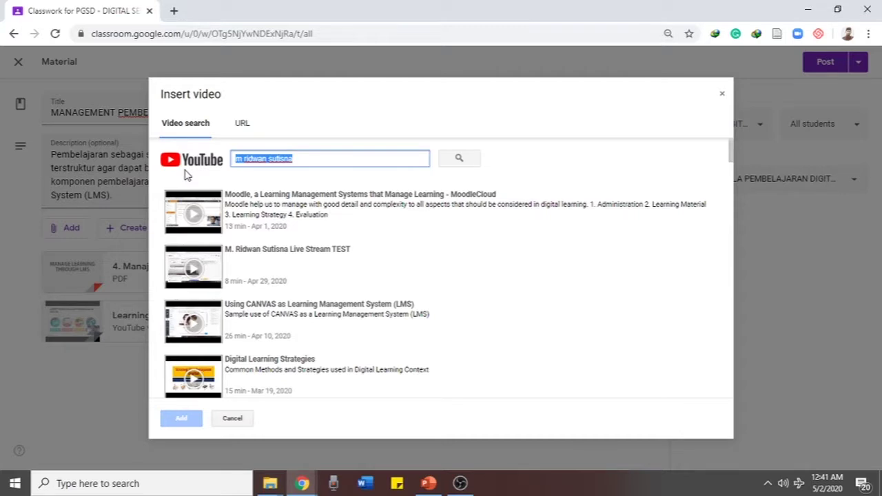
pyautogui.write('learning management system')
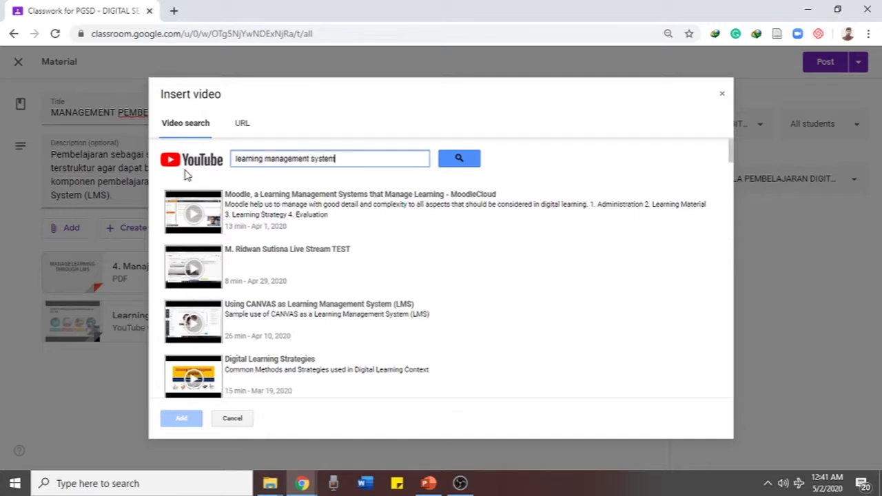
pyautogui.press('Return')
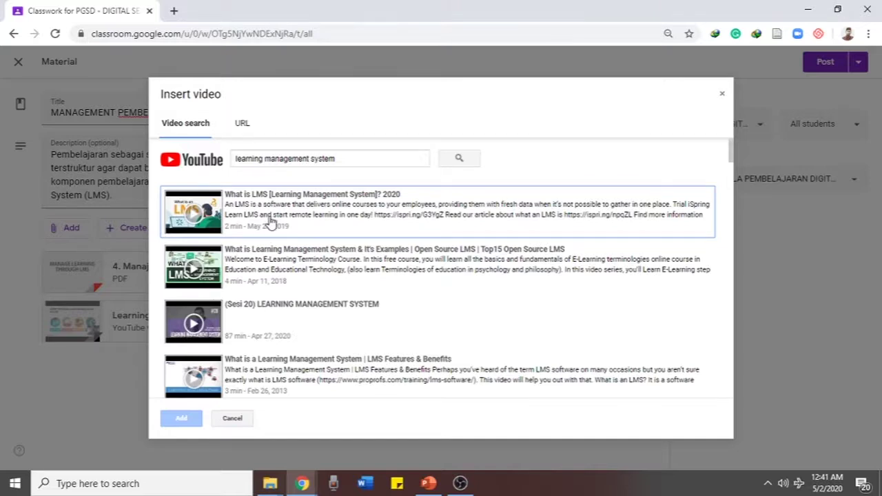
pyautogui.click(271, 220)
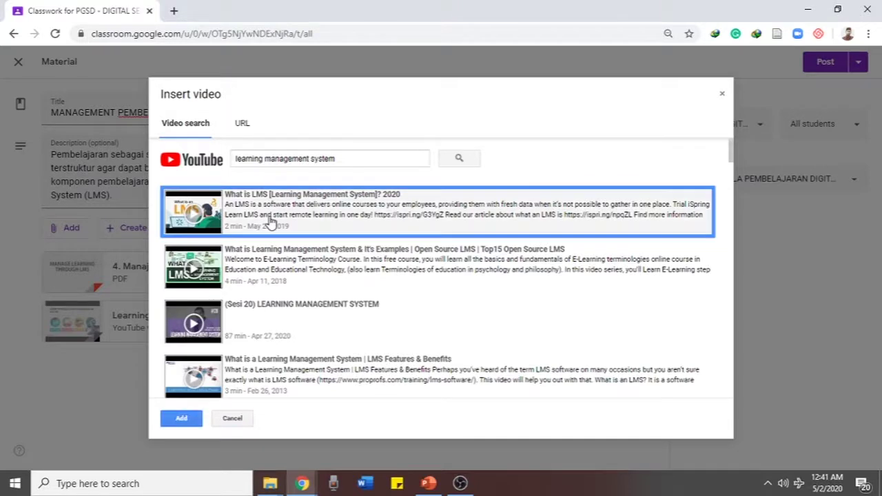
pyautogui.click(182, 418)
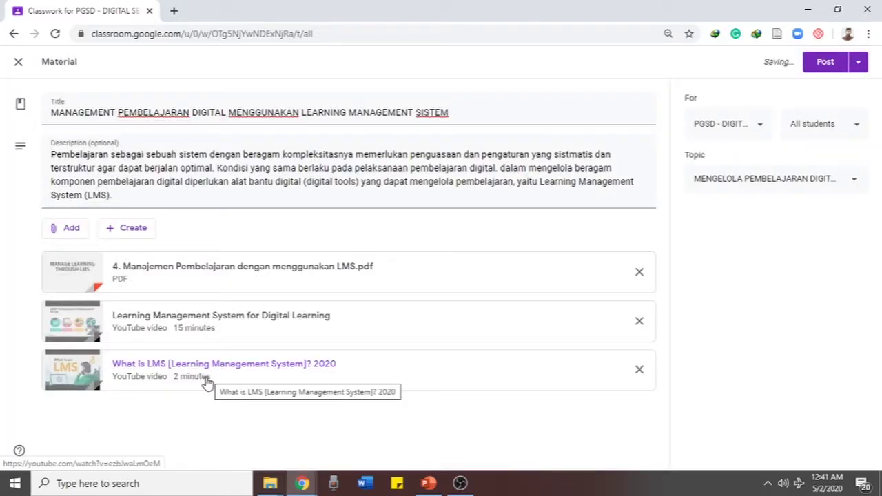
# Remove the What is LMS video and set the topic to MENGGUNAKAN GOOGLE CLASSROOM
pyautogui.click(639, 373)
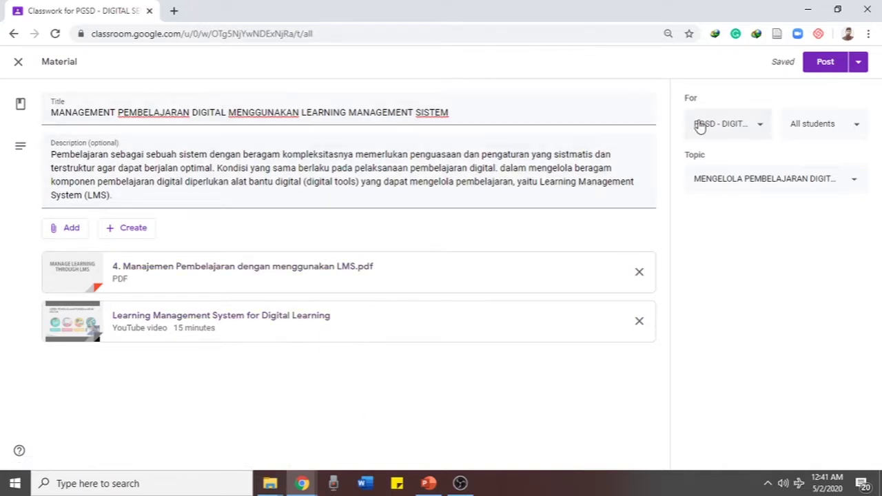
pyautogui.click(779, 186)
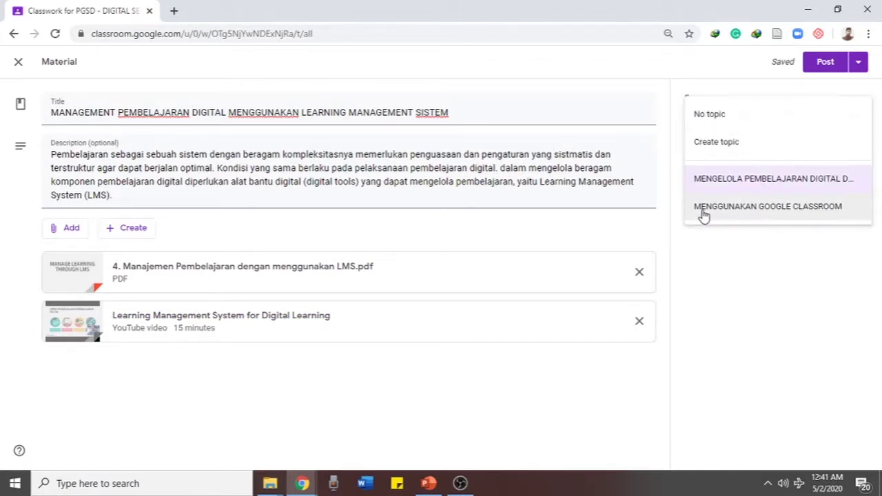
pyautogui.click(720, 129)
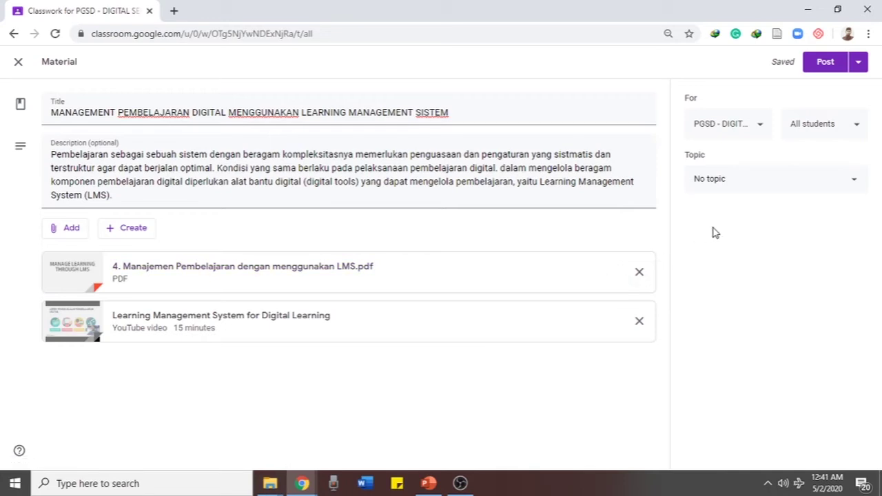
pyautogui.click(746, 182)
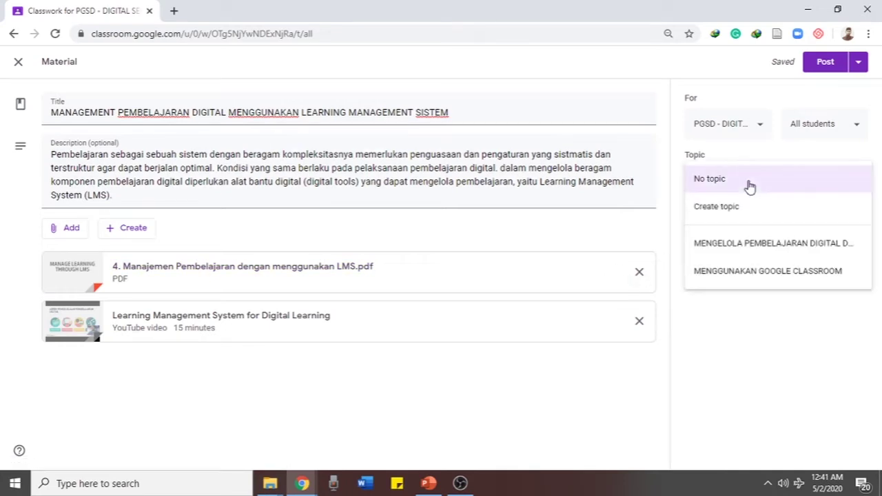
pyautogui.click(734, 272)
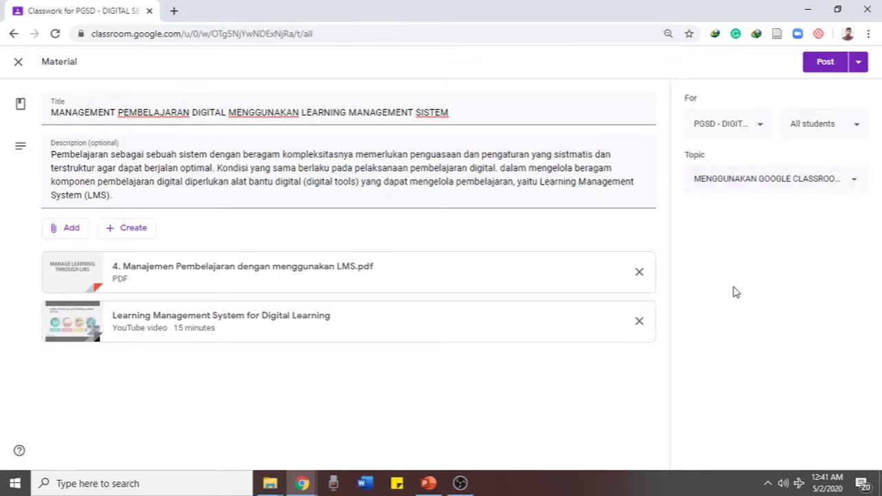
# Keep the material for this class only, without TEKPEND, and for all students
pyautogui.click(733, 125)
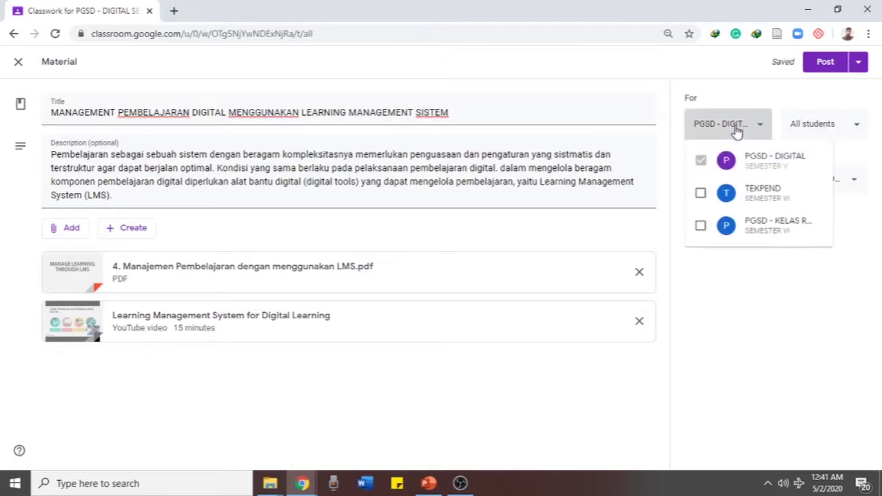
pyautogui.click(700, 193)
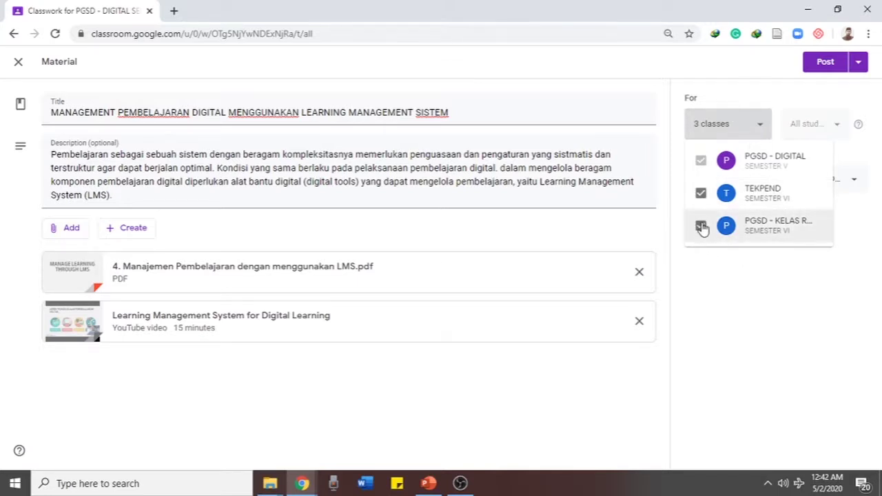
pyautogui.click(700, 194)
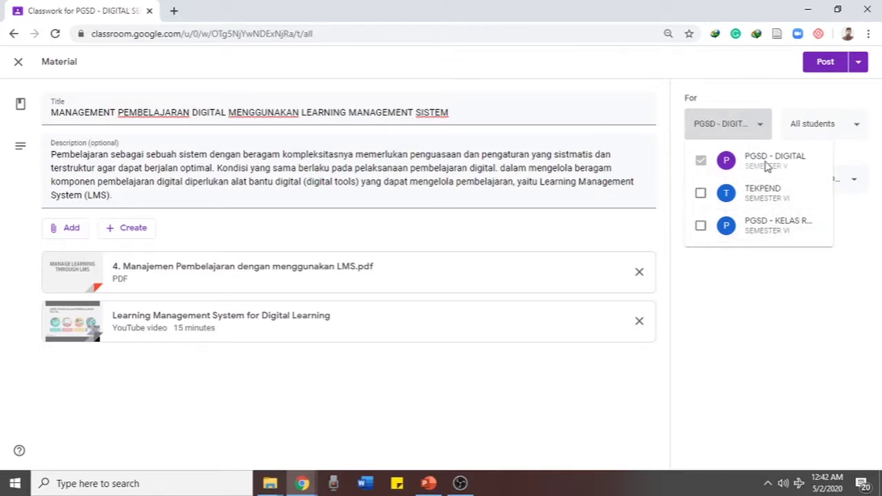
pyautogui.click(730, 259)
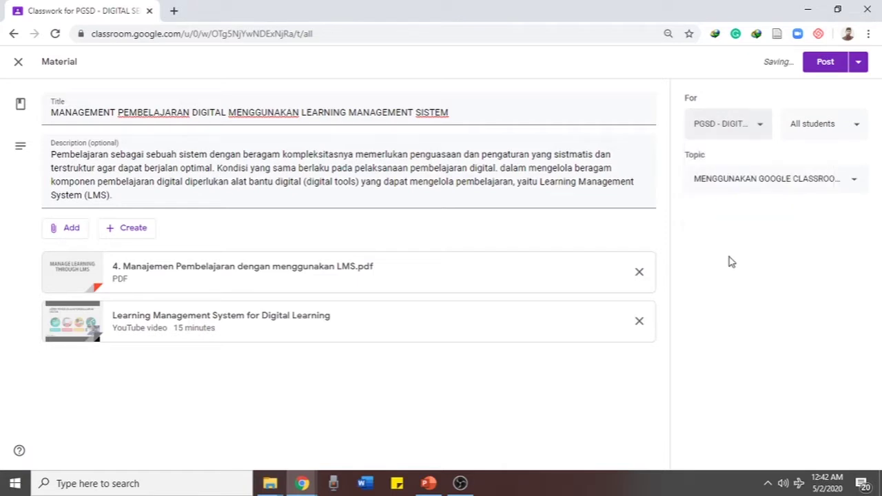
pyautogui.click(808, 131)
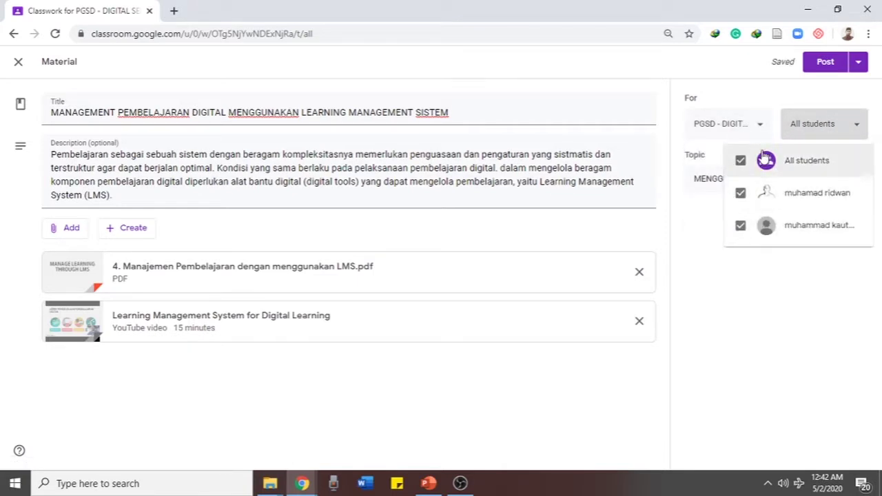
pyautogui.click(740, 226)
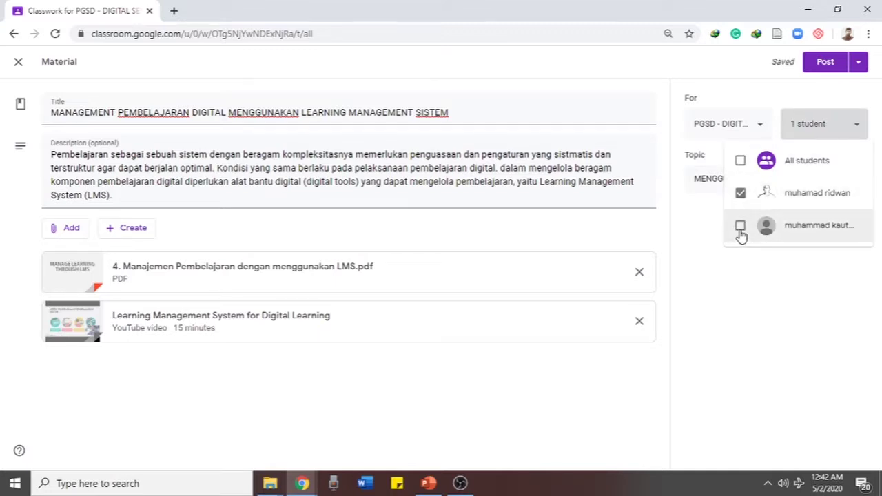
pyautogui.click(740, 163)
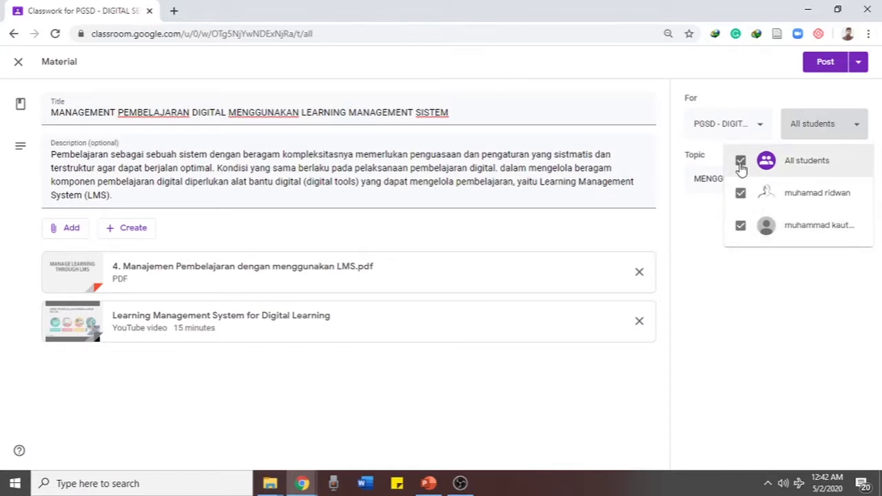
pyautogui.click(691, 309)
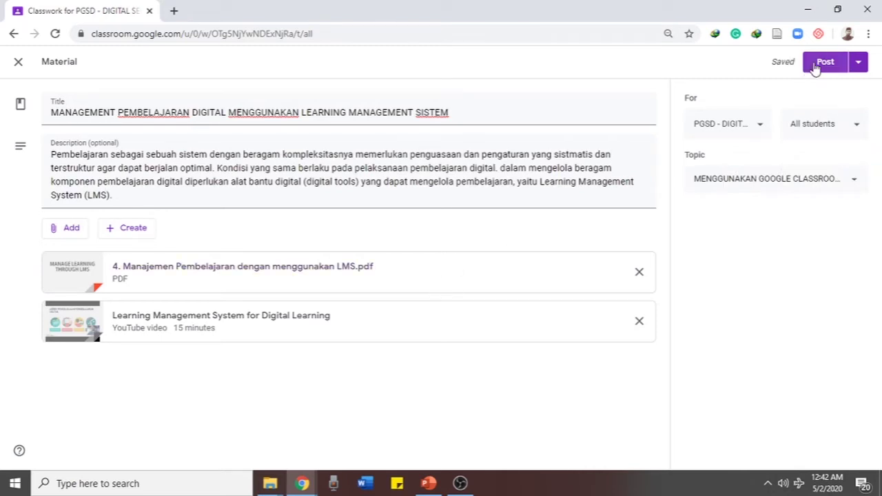
# Post the MANAGEMENT PEMBELAJARAN DIGITAL material immediately and confirm publishing to students
pyautogui.click(819, 64)
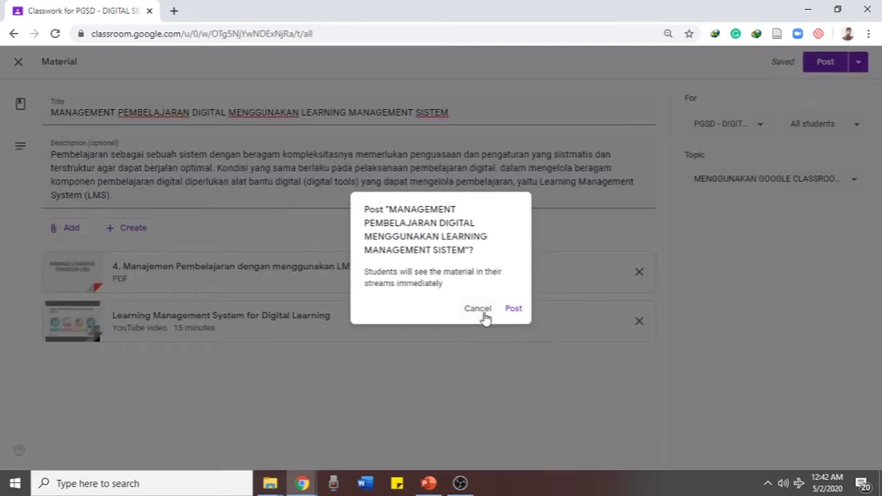
pyautogui.click(483, 313)
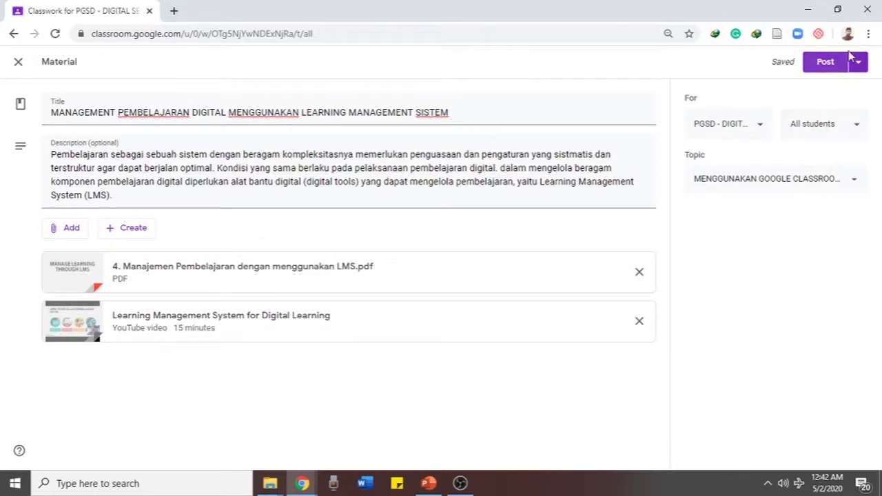
pyautogui.click(858, 64)
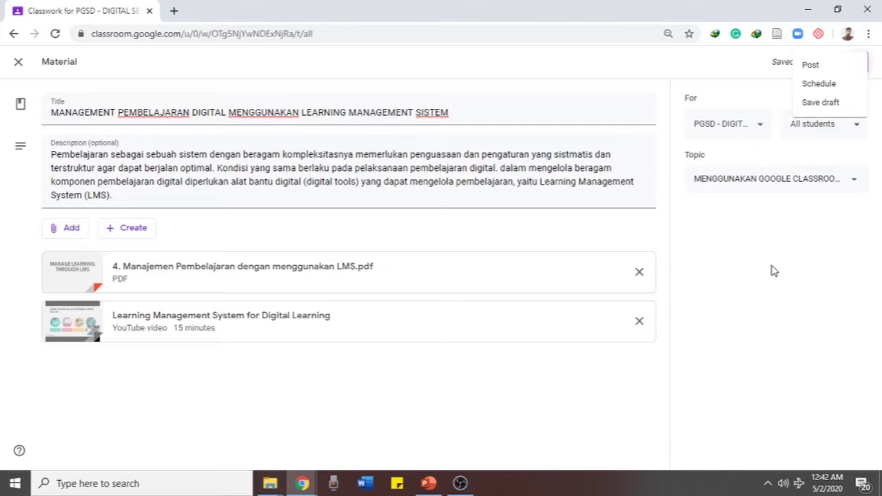
pyautogui.click(813, 66)
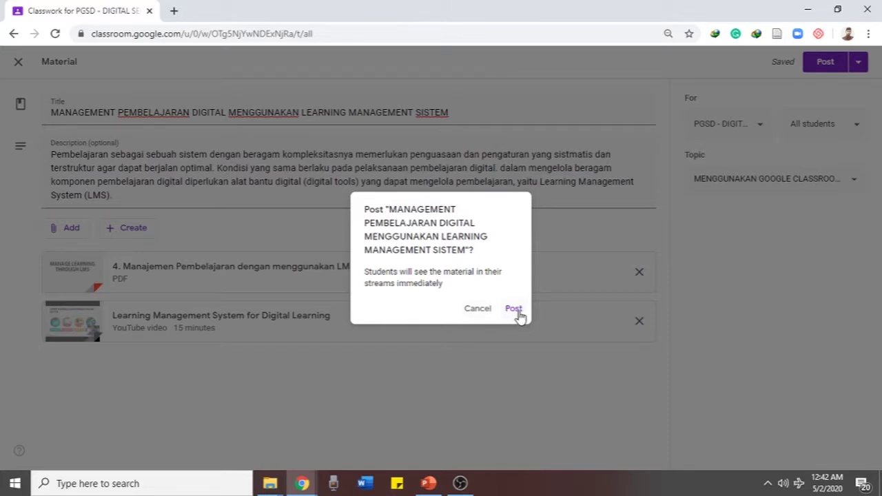
pyautogui.click(514, 309)
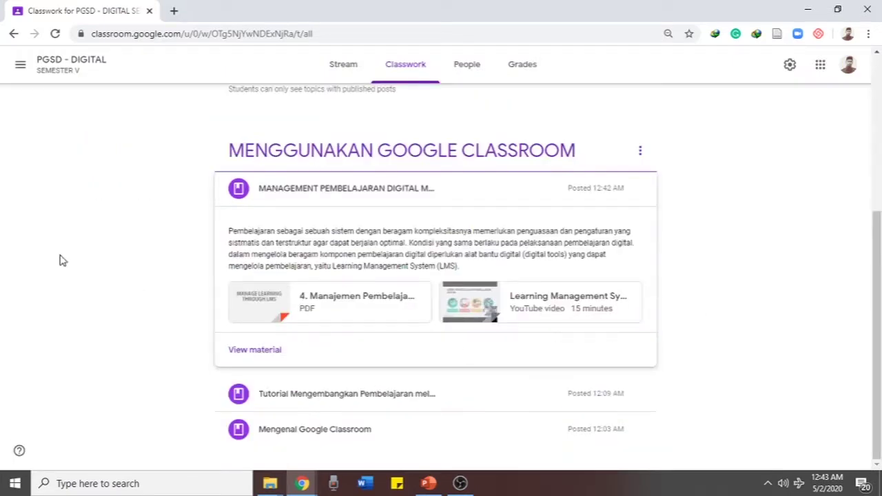
# Collapse the new post and drag the Tutorial post up into the empty MENGELOLA topic
pyautogui.scroll(2, 370, 180)
pyautogui.scroll(-2, 370, 179)
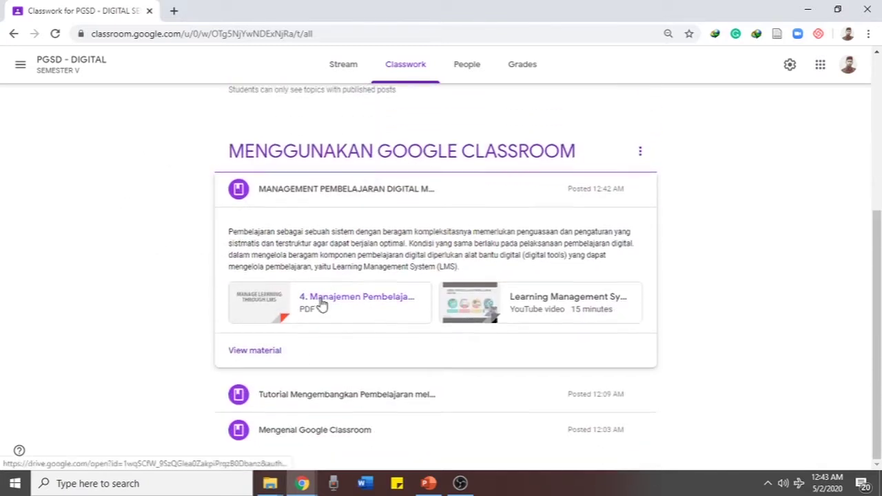
pyautogui.scroll(3, 321, 303)
pyautogui.scroll(-3, 297, 299)
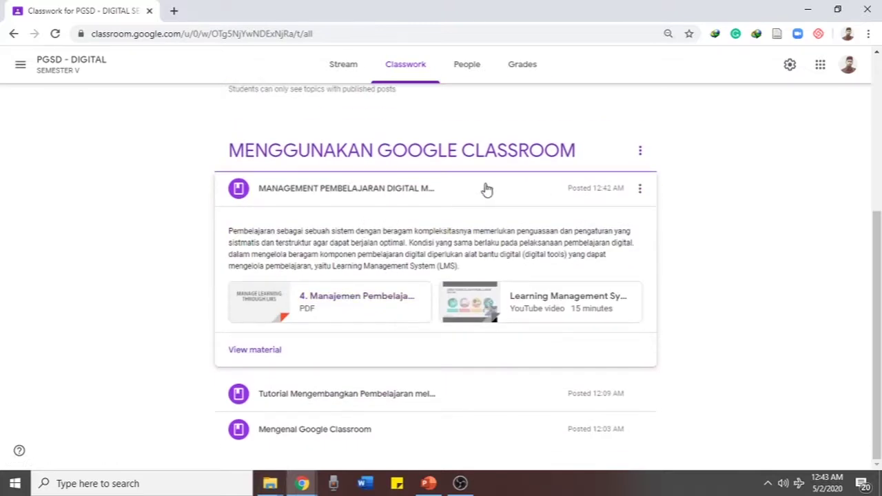
pyautogui.click(484, 189)
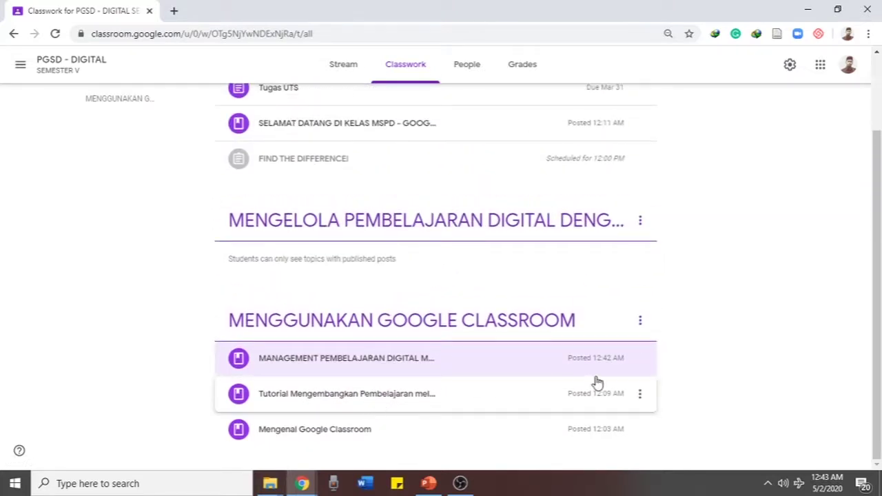
pyautogui.click(288, 404)
pyautogui.moveTo(288, 404); pyautogui.dragTo(302, 279)
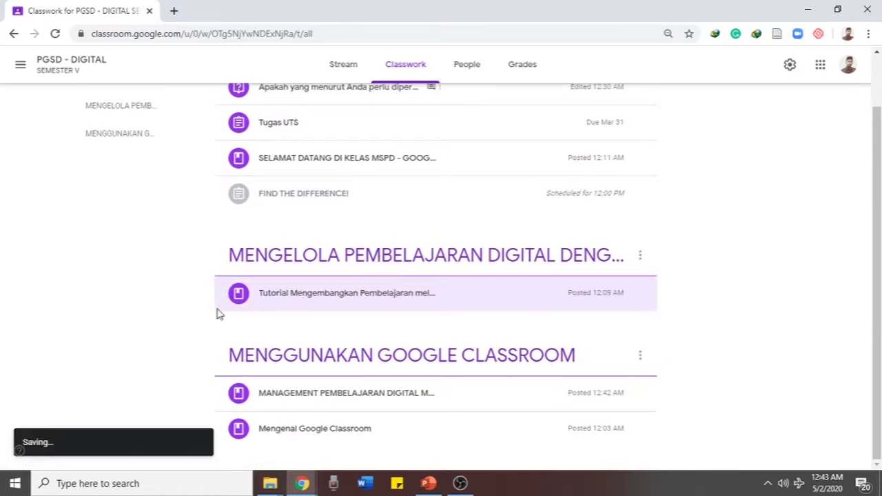
pyautogui.scroll(2, 150, 280)
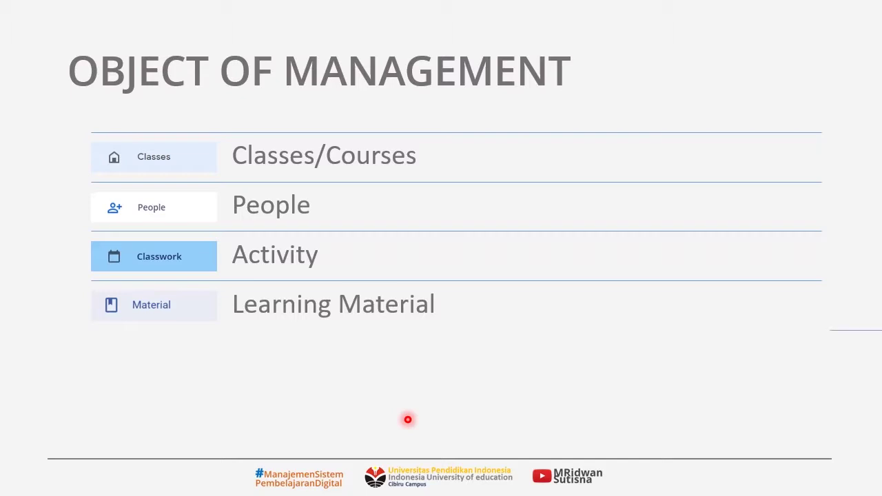
# Switch from the slideshow to the browser and go via Stream to the PGSD - DIGITAL Classwork page
pyautogui.hotkey('alt', 'Tab')
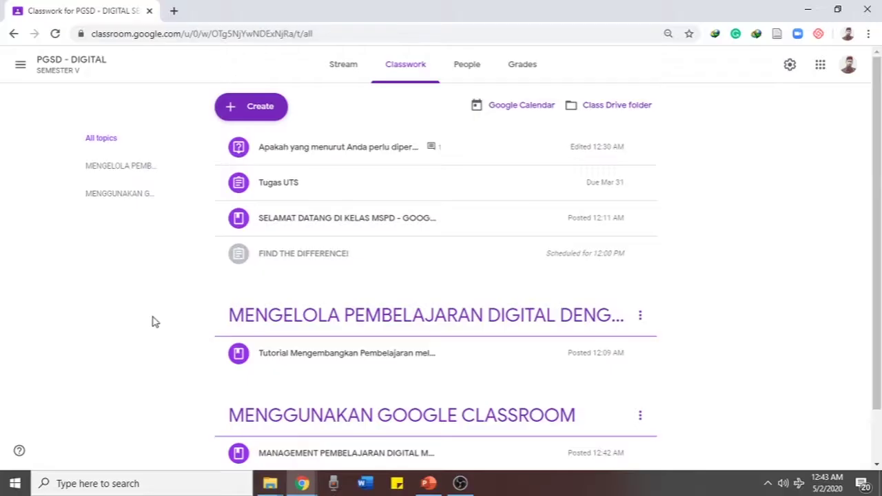
pyautogui.click(323, 64)
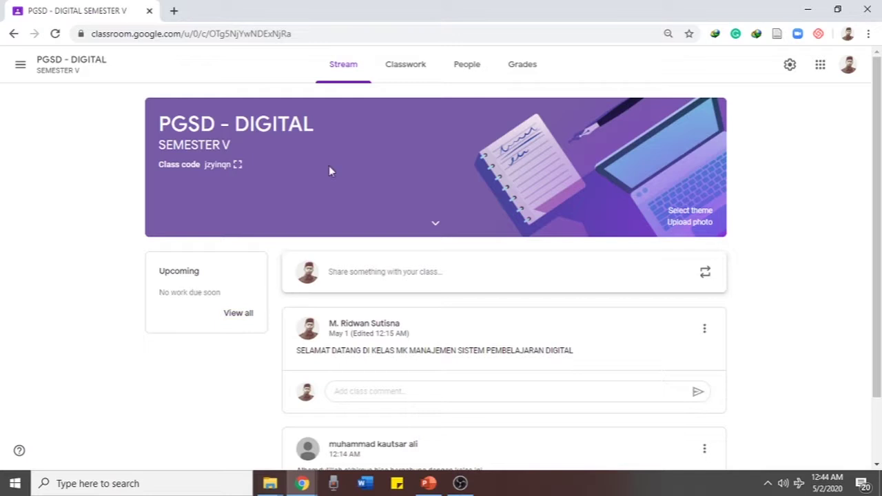
pyautogui.click(410, 78)
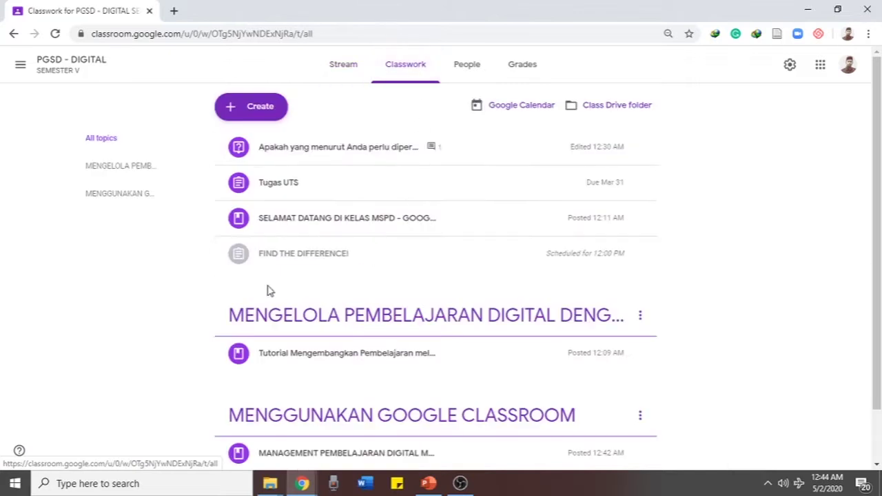
pyautogui.click(270, 112)
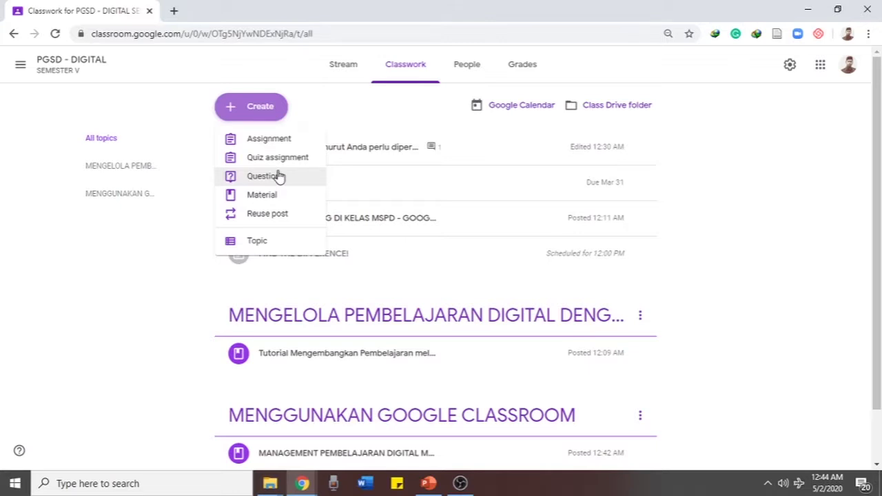
pyautogui.click(153, 339)
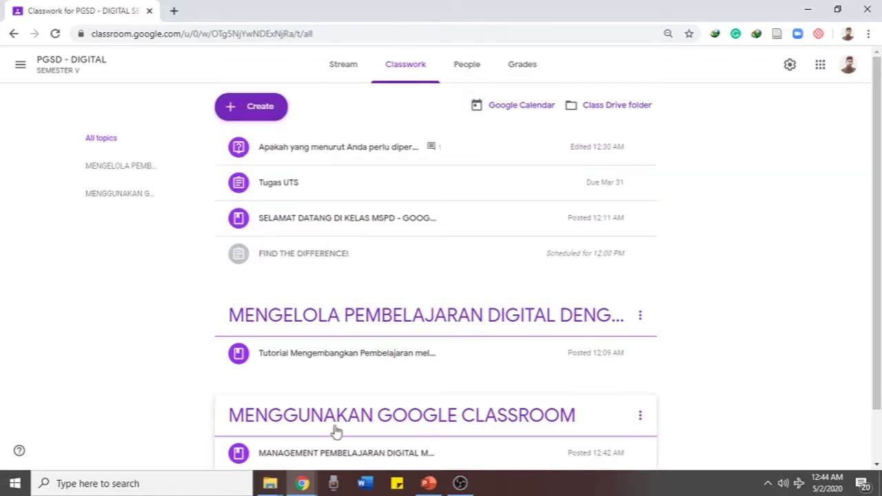
# In the Grades tab, enter 0 for Tugas UTS for both students
pyautogui.click(528, 76)
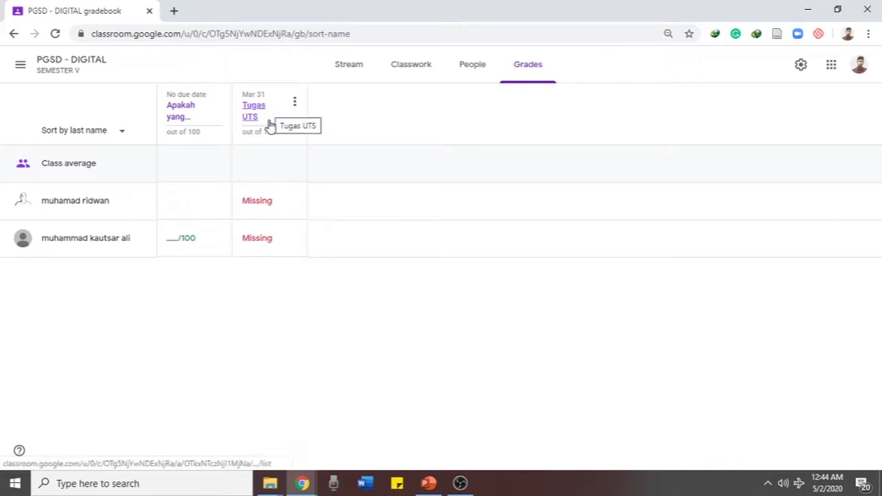
pyautogui.click(246, 234)
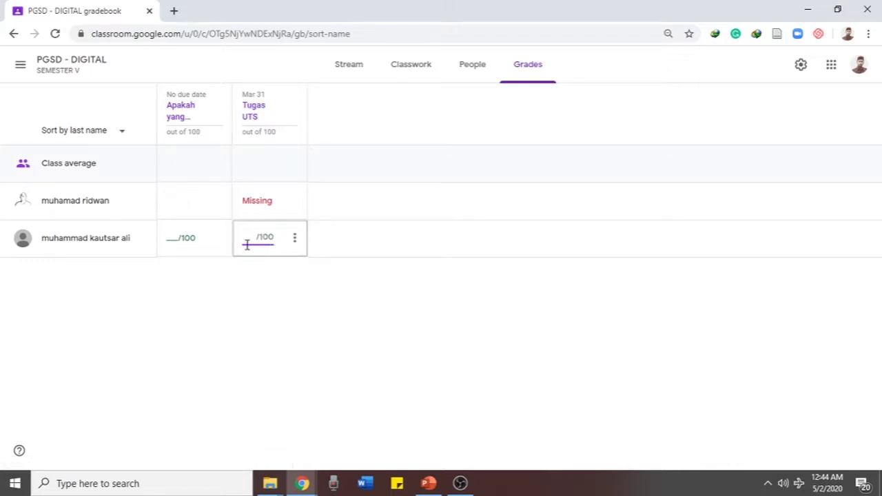
pyautogui.press('Return')
pyautogui.click(254, 210)
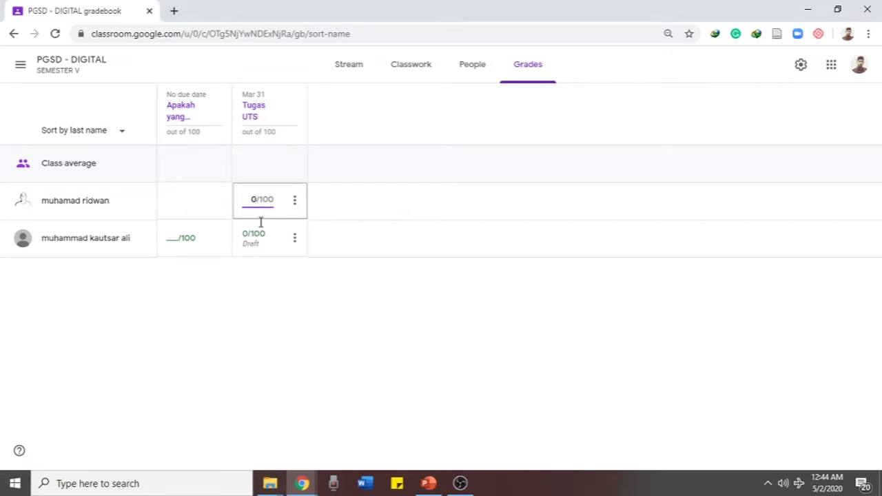
pyautogui.press('Return')
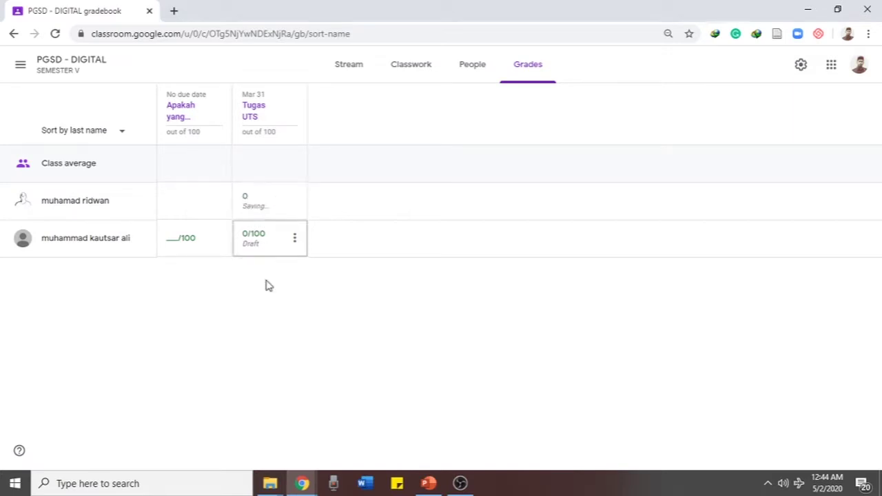
# Give the second student 100 on the 'Apakah yang…' question
pyautogui.click(294, 240)
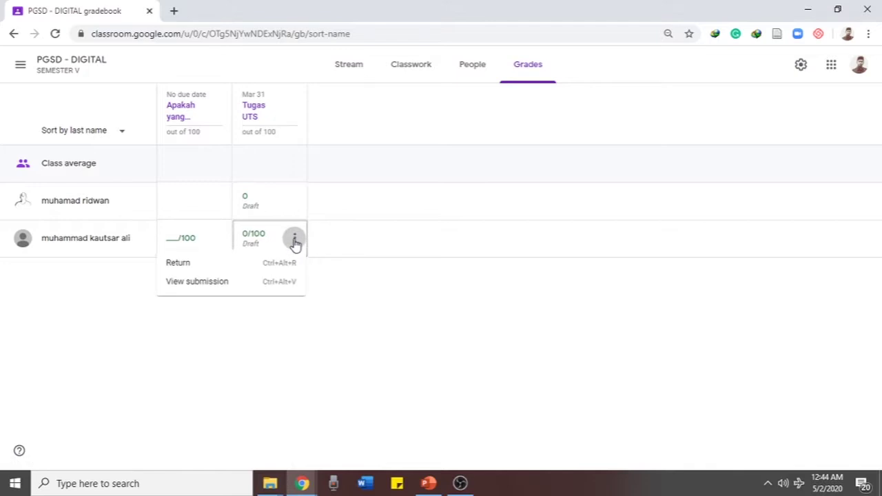
pyautogui.click(362, 280)
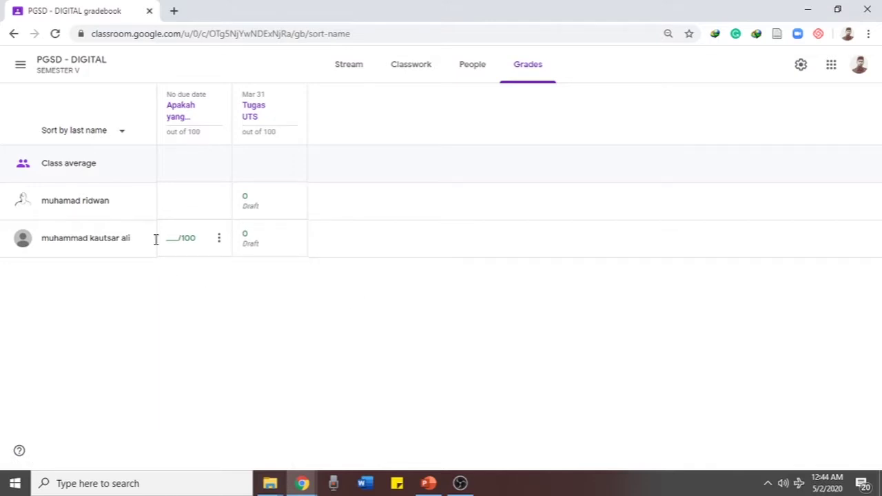
pyautogui.click(178, 249)
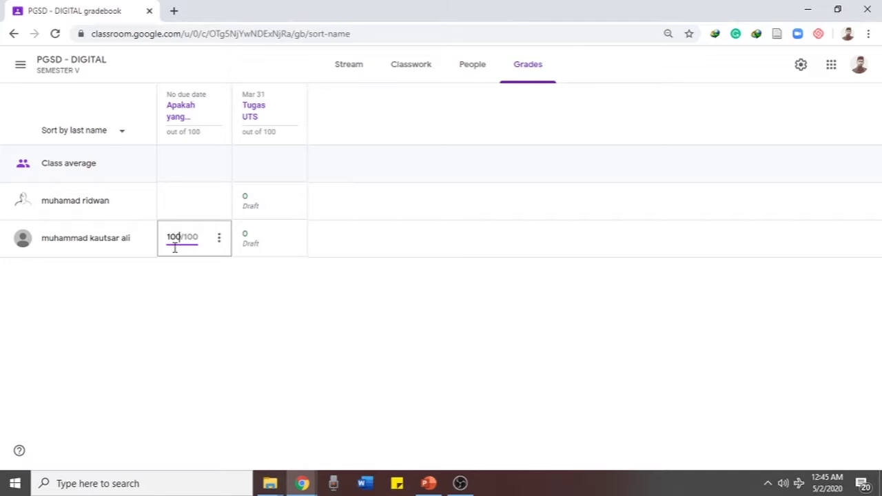
pyautogui.press('Return')
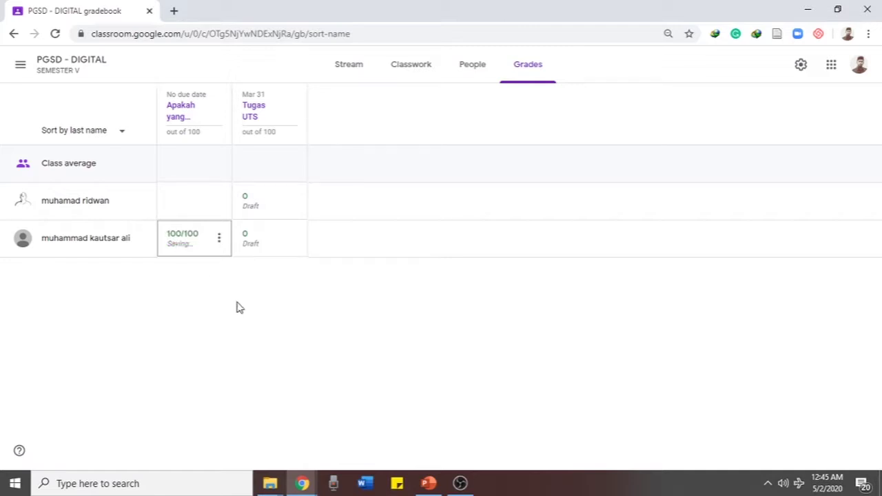
pyautogui.click(220, 239)
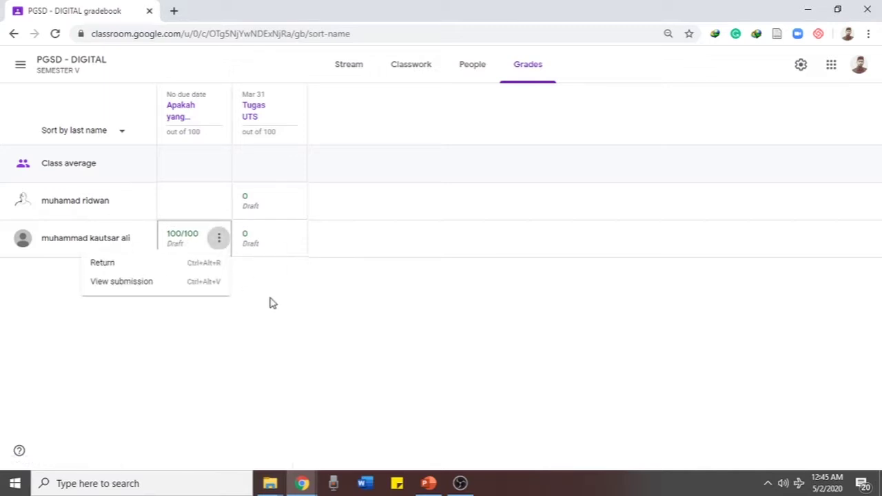
pyautogui.click(112, 283)
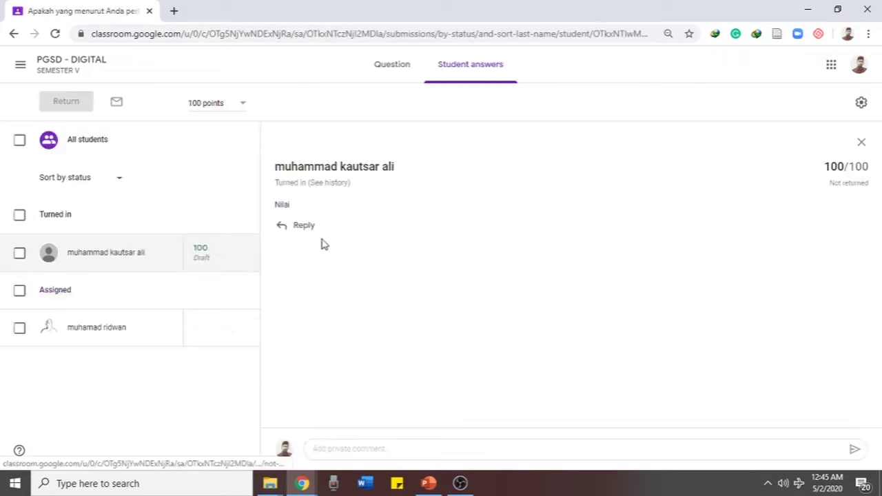
pyautogui.doubleClick(283, 204)
pyautogui.click(307, 282)
pyautogui.click(407, 73)
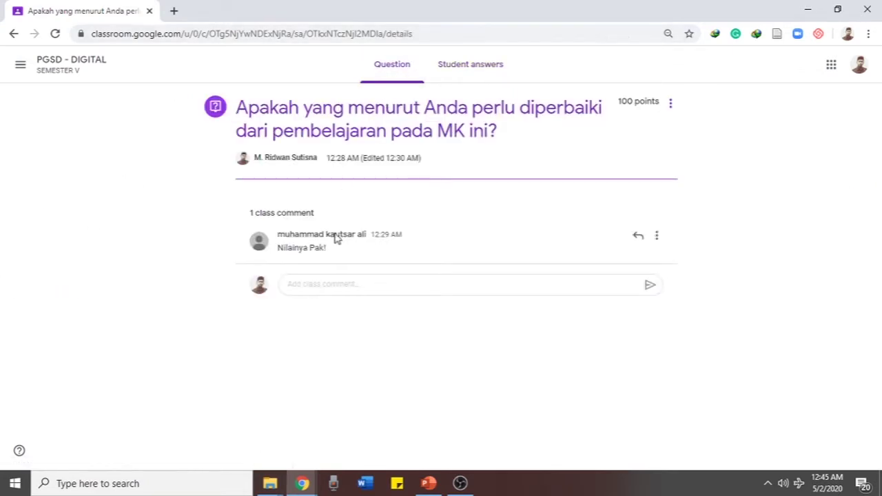
pyautogui.click(464, 83)
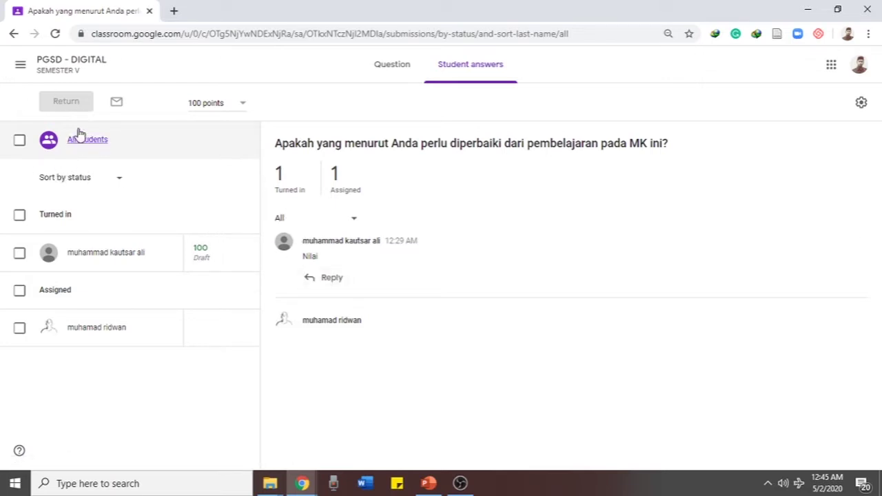
pyautogui.click(72, 72)
pyautogui.click(529, 69)
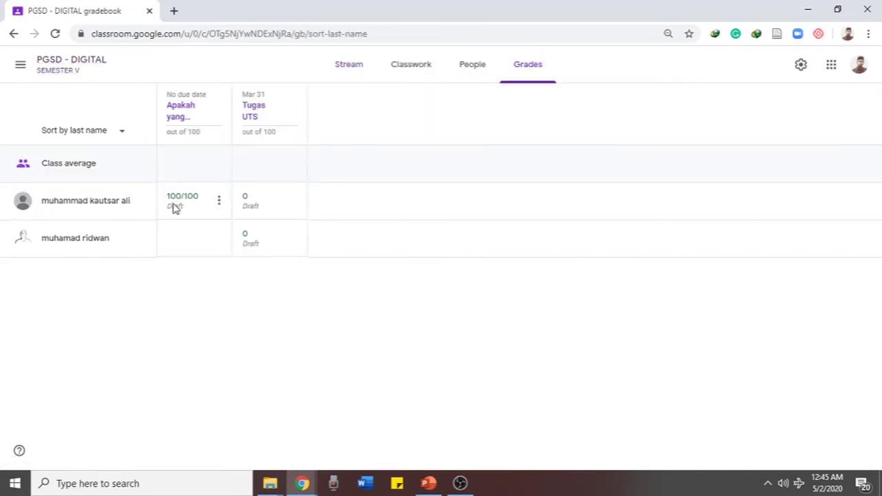
pyautogui.click(218, 201)
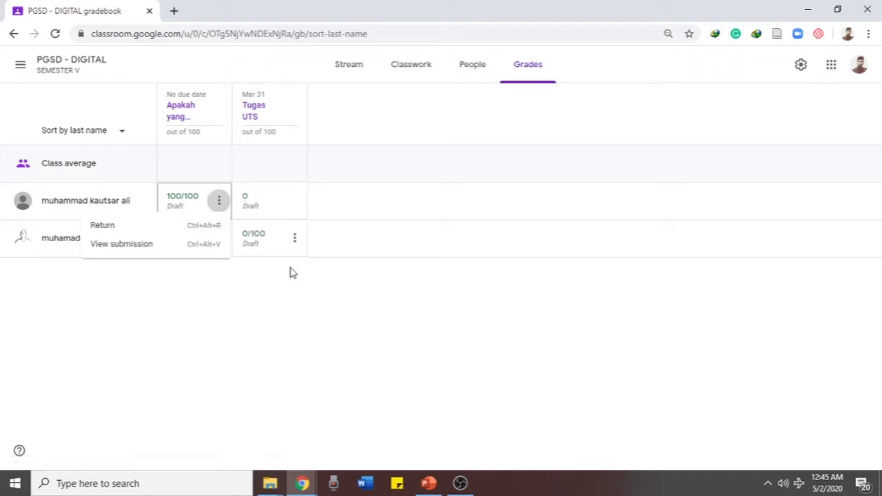
pyautogui.click(299, 306)
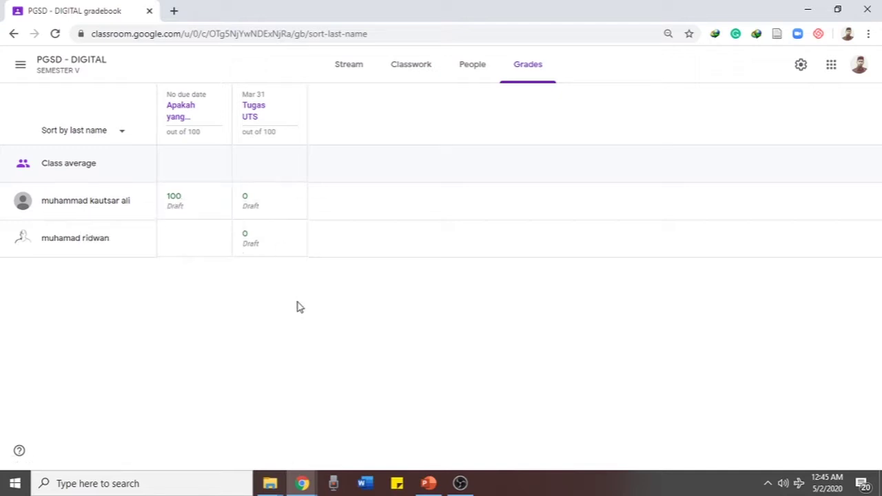